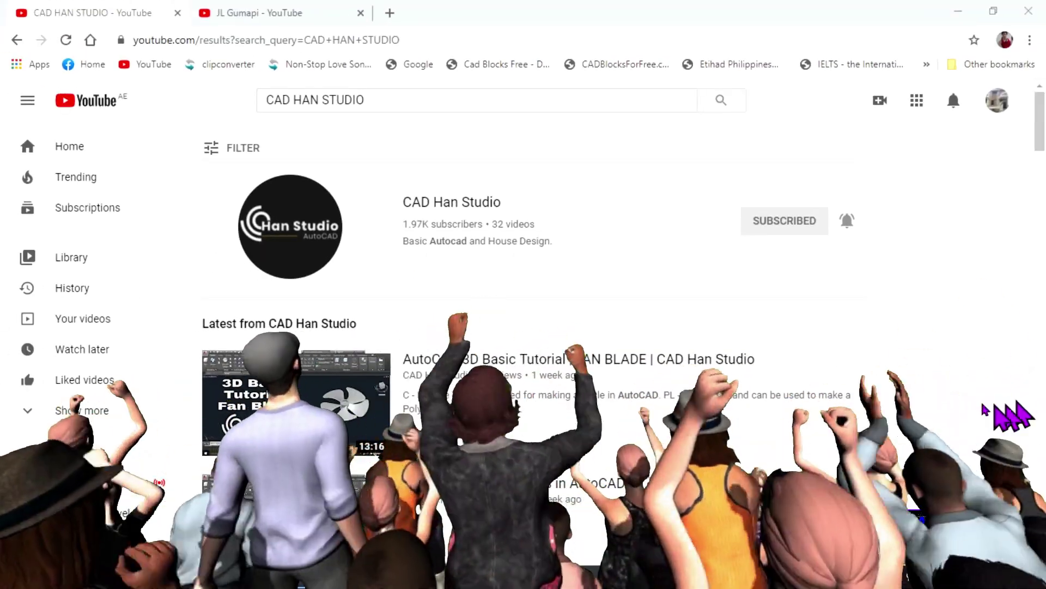
Switch to the second YouTube channel's page
click(292, 16)
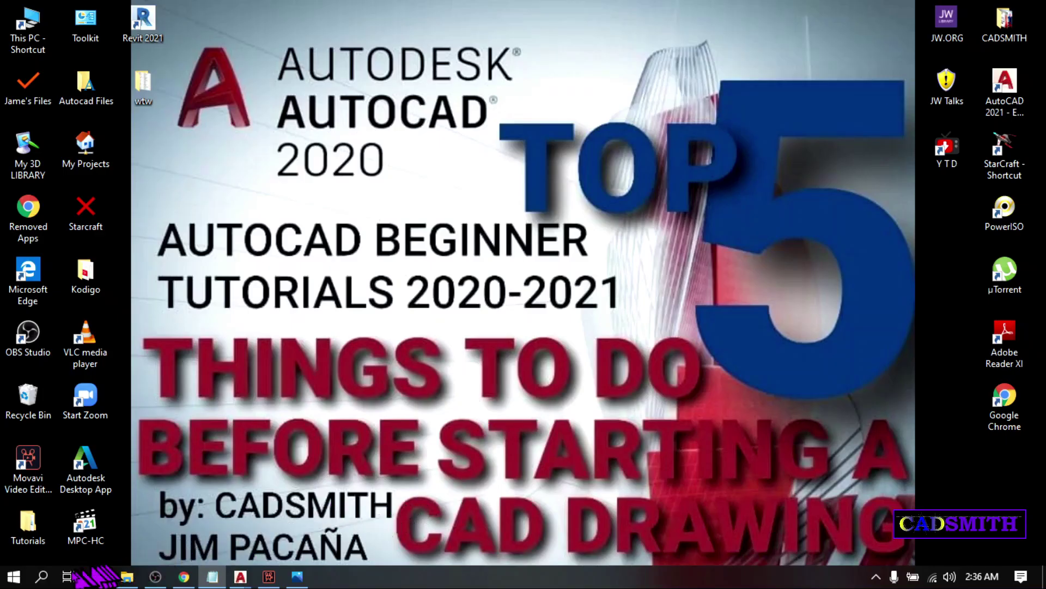
Run DXDIAG from Windows Search to open the DirectX Diagnostic Tool
click(42, 578)
text(DXDIAG)
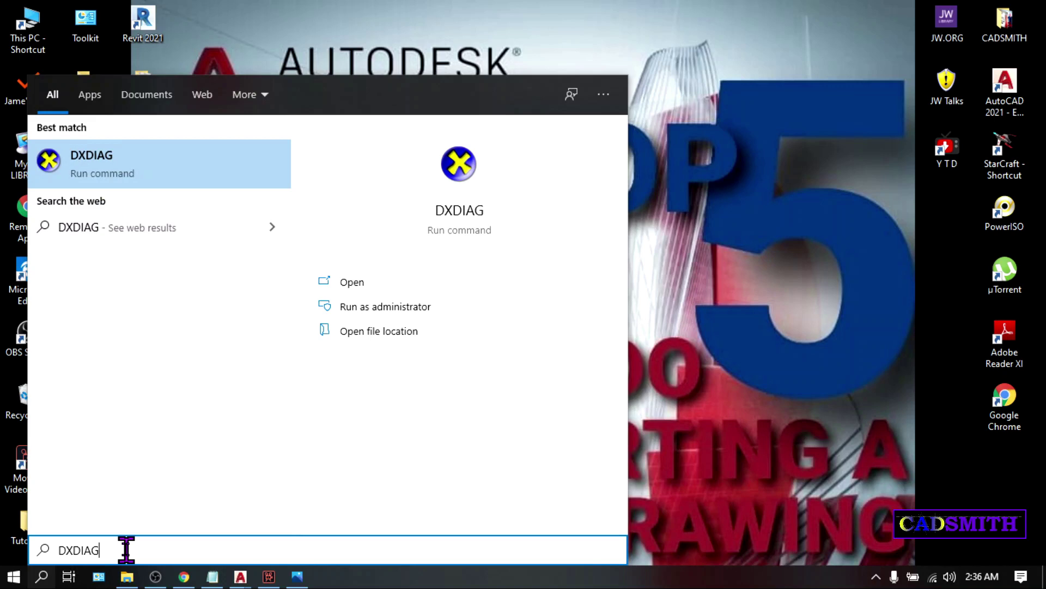
key(Return)
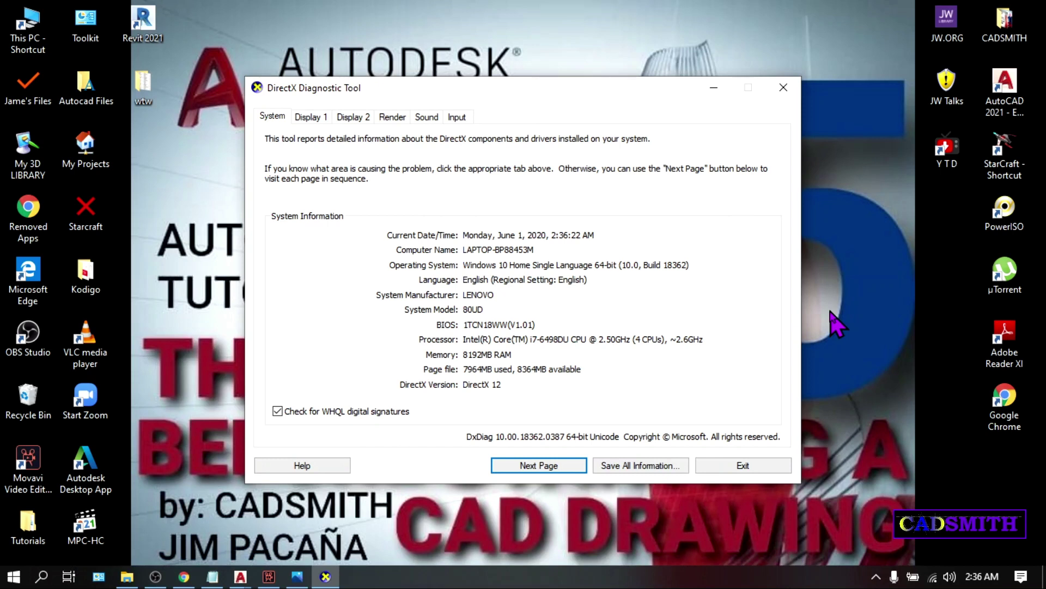
Switch from the DirectX Diagnostic Tool back to another open window
key(alt+Tab)
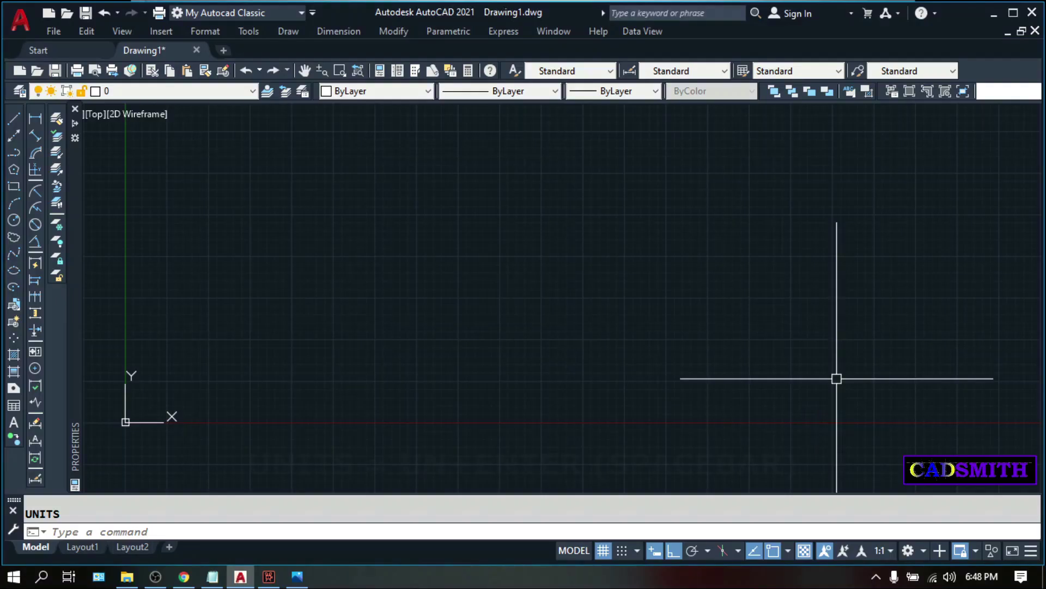
Review Drawing Units: Decimal length, 0.0000 precision, Decimal Degrees angles, and insertion scale choices
text(UN)
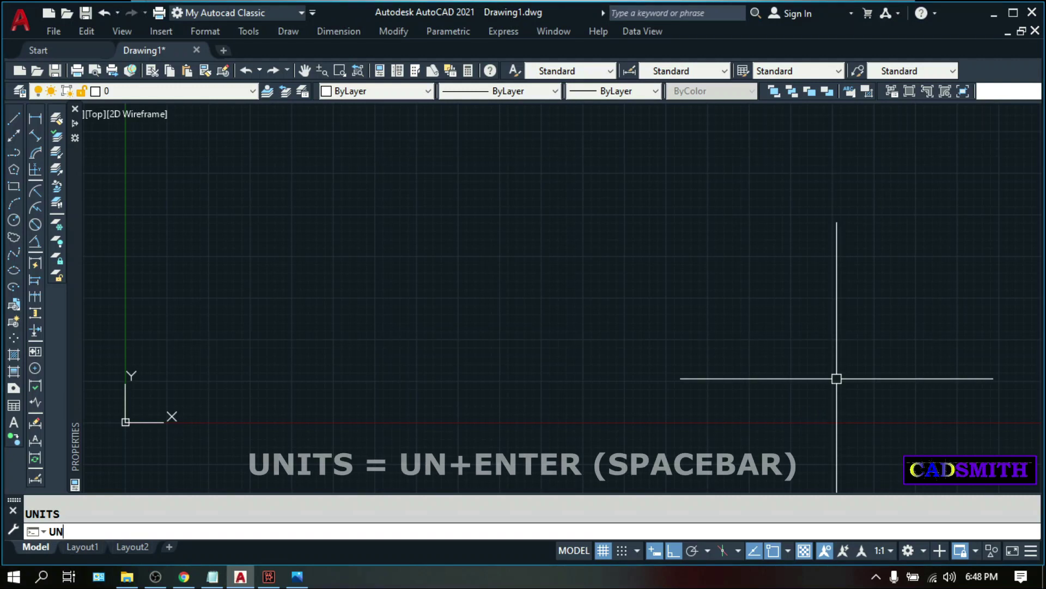
key(Return)
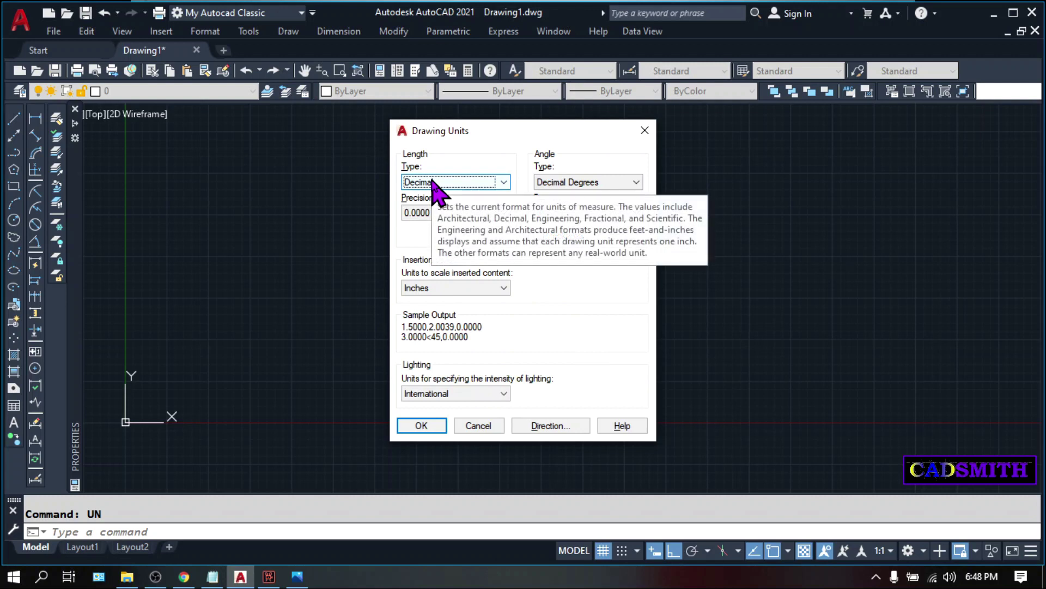
click(504, 182)
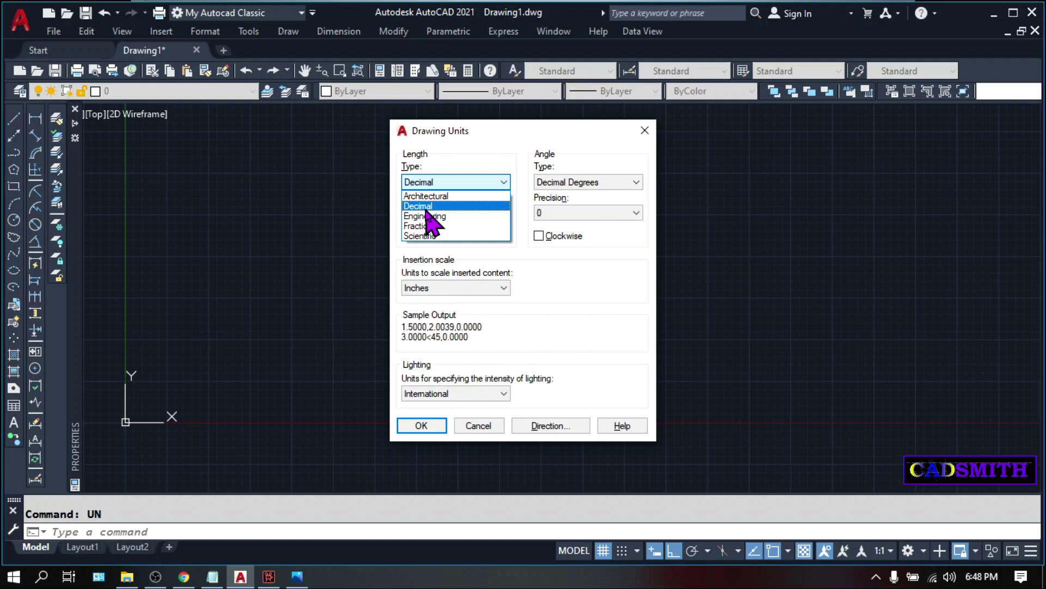
click(426, 207)
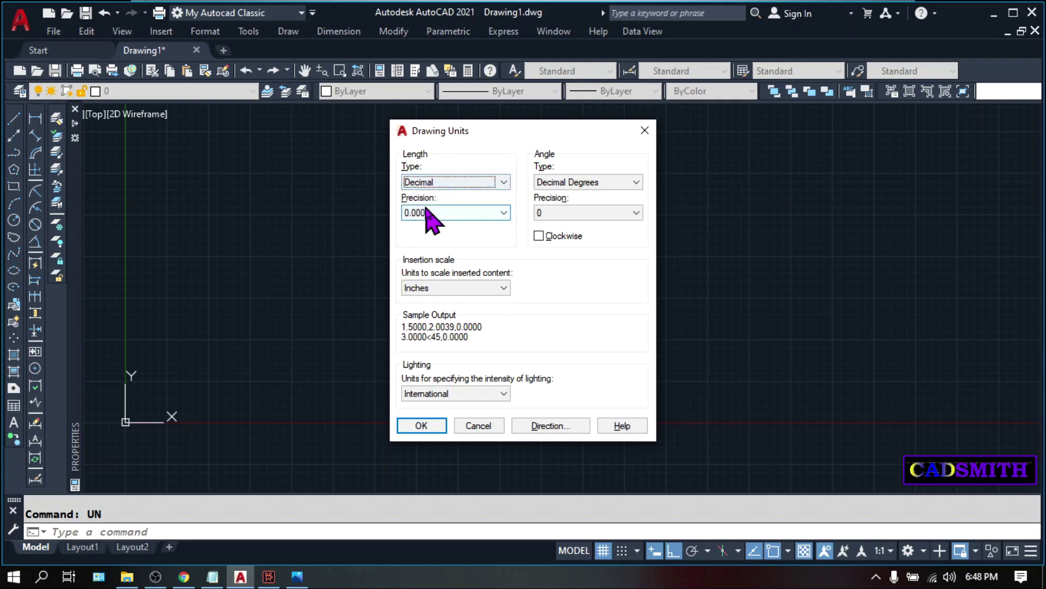
click(575, 183)
click(574, 183)
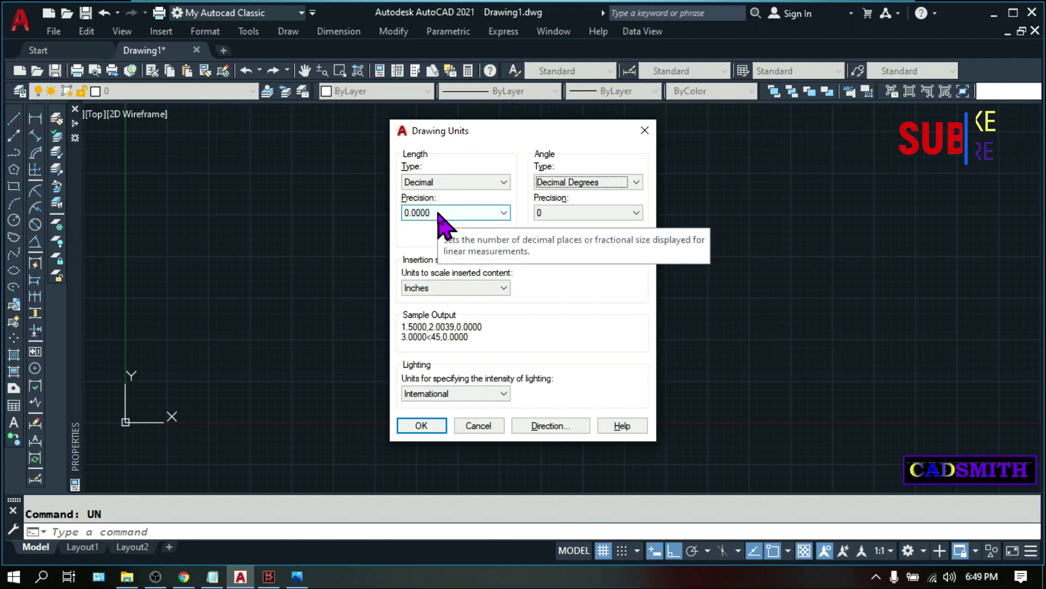
click(439, 214)
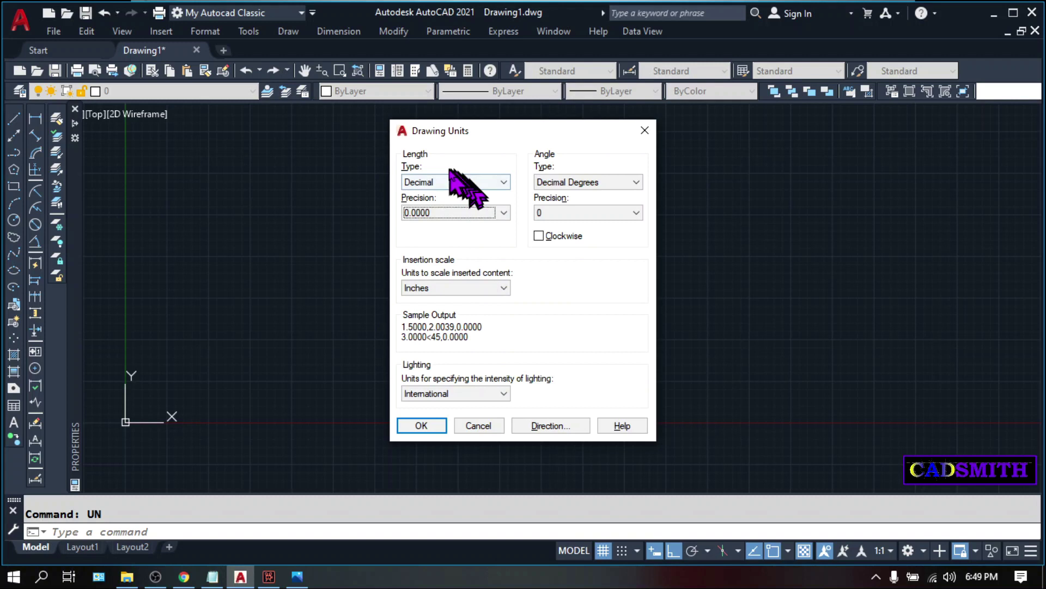
click(461, 287)
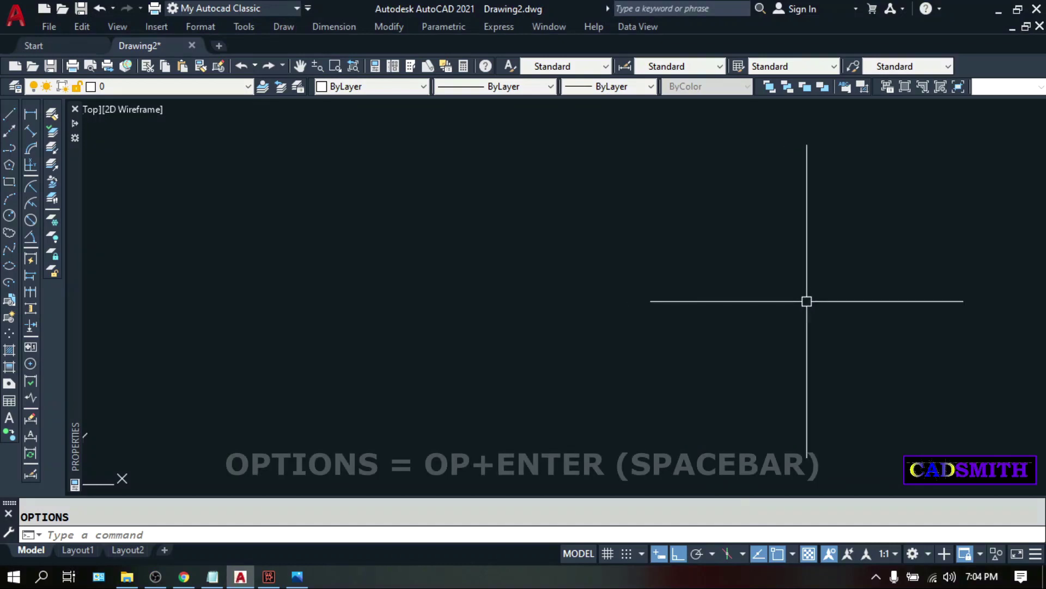
In Options, set insertion-scale source content units and target drawing units to Millimeters
click(806, 300)
text(OP)
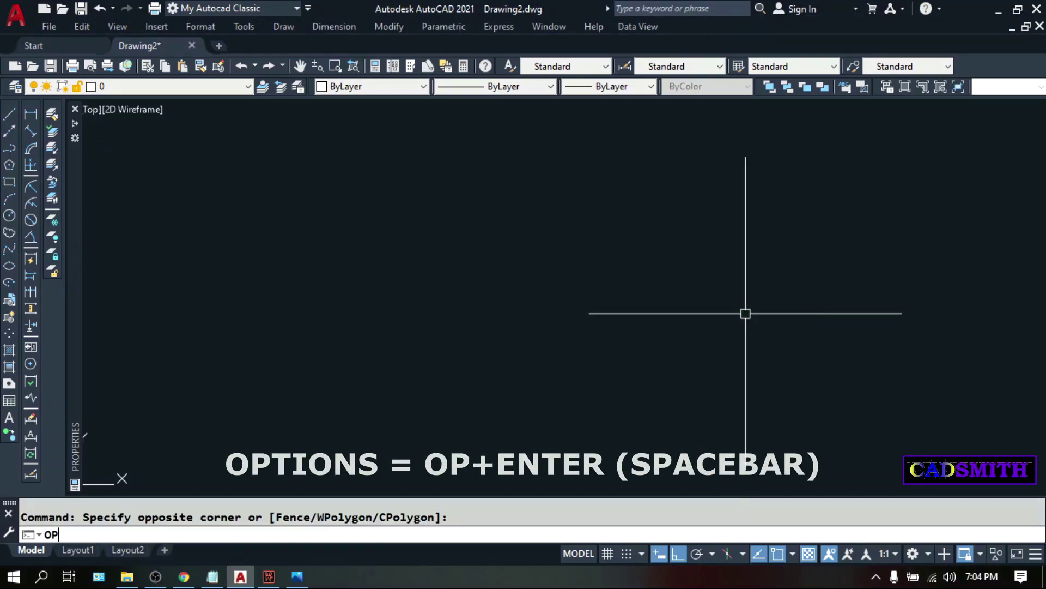
key(space)
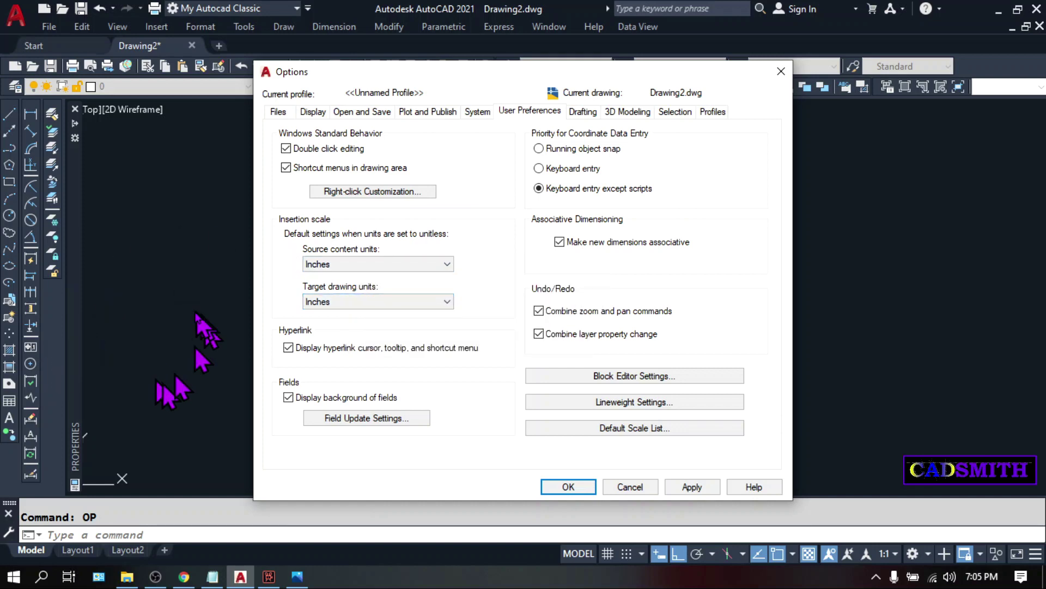
click(374, 266)
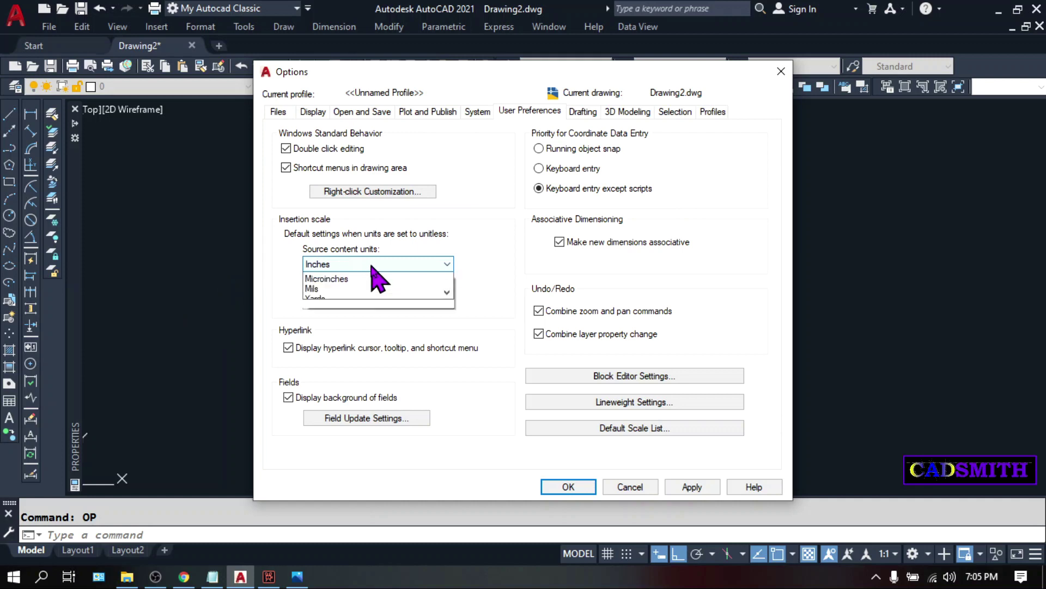
click(376, 307)
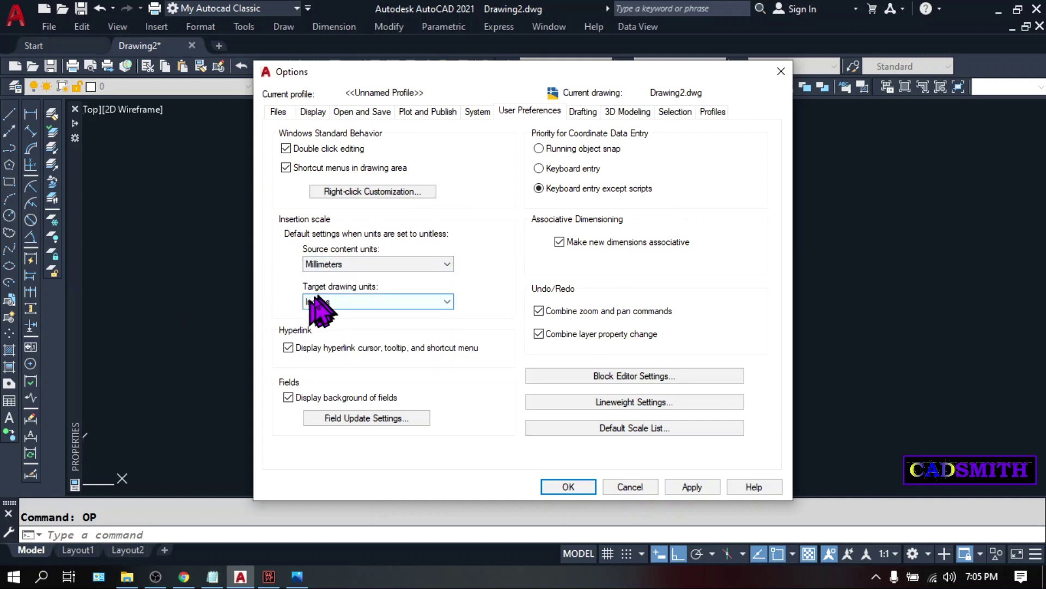
click(353, 301)
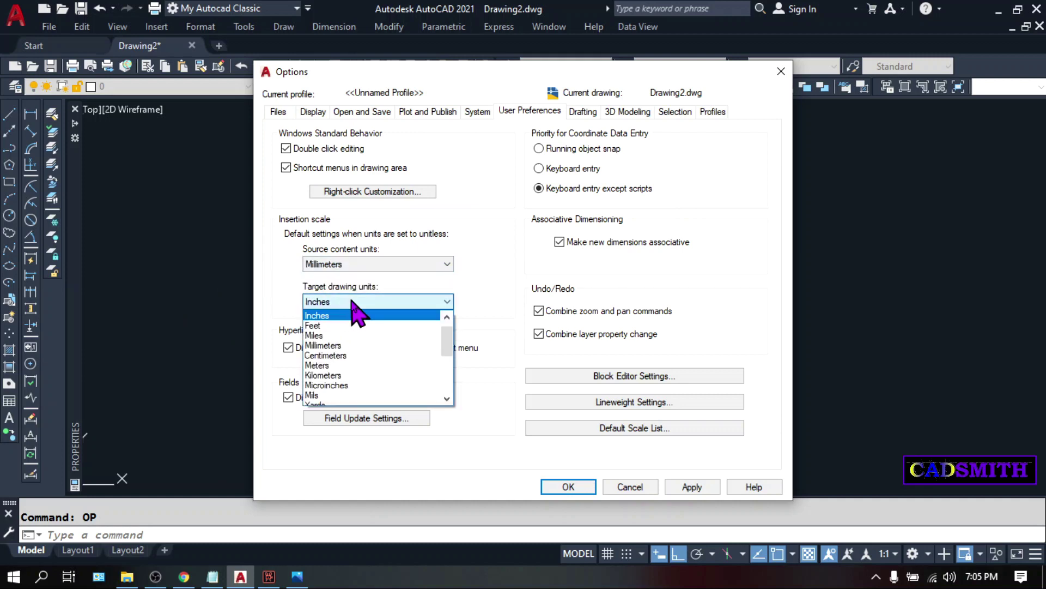
click(340, 346)
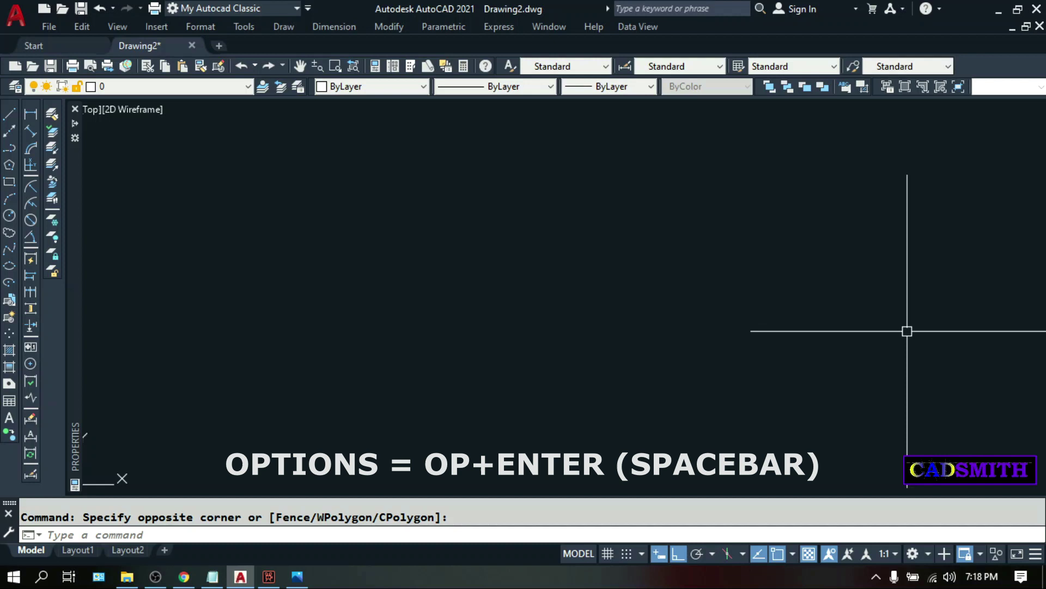
Make the model space background black in the drawing window colours
text(OP)
key(Return)
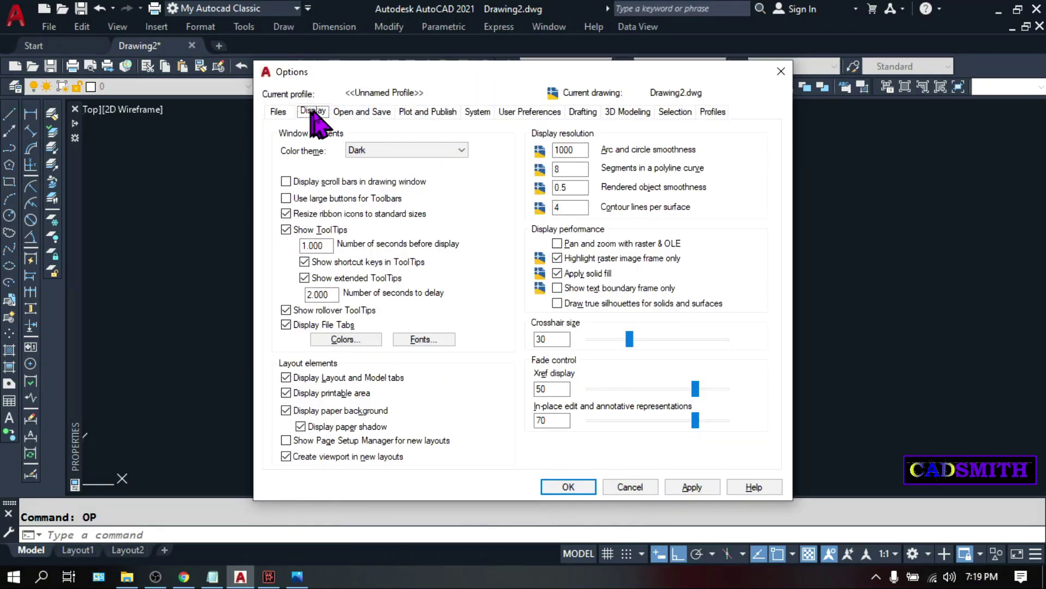
click(346, 339)
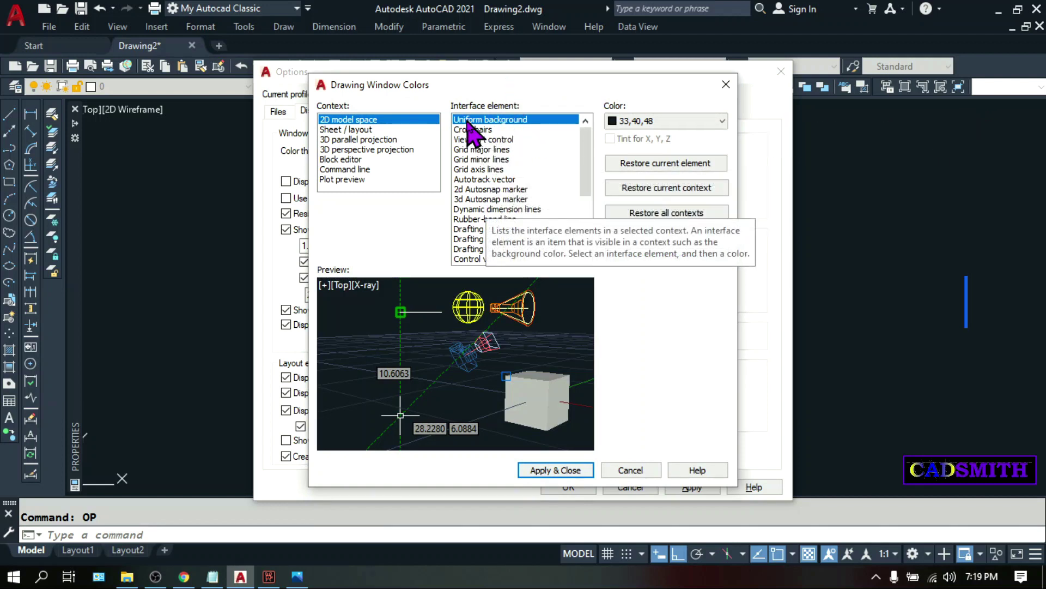
click(667, 121)
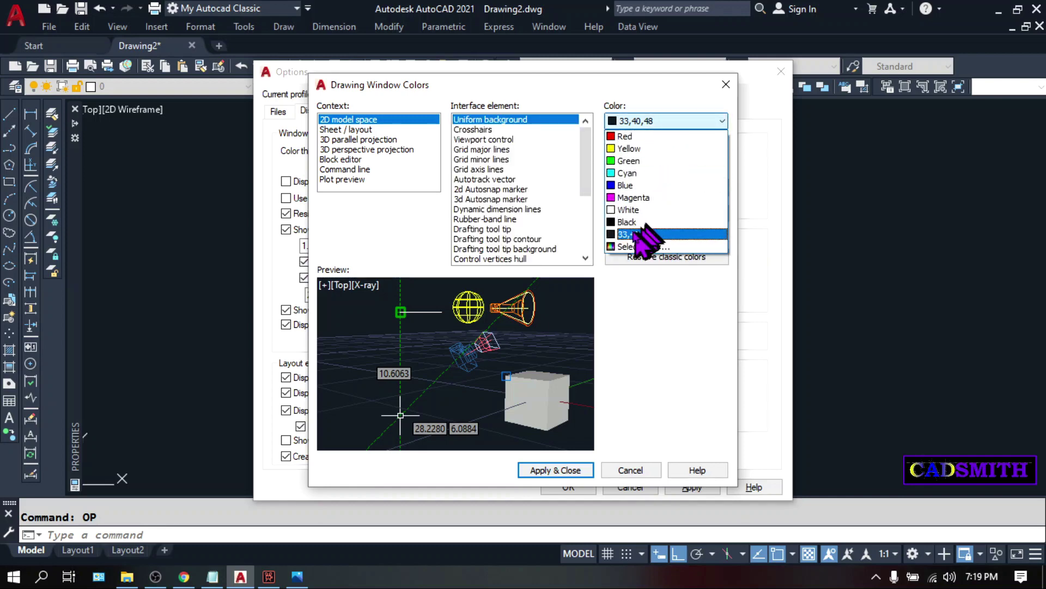
click(627, 222)
click(555, 470)
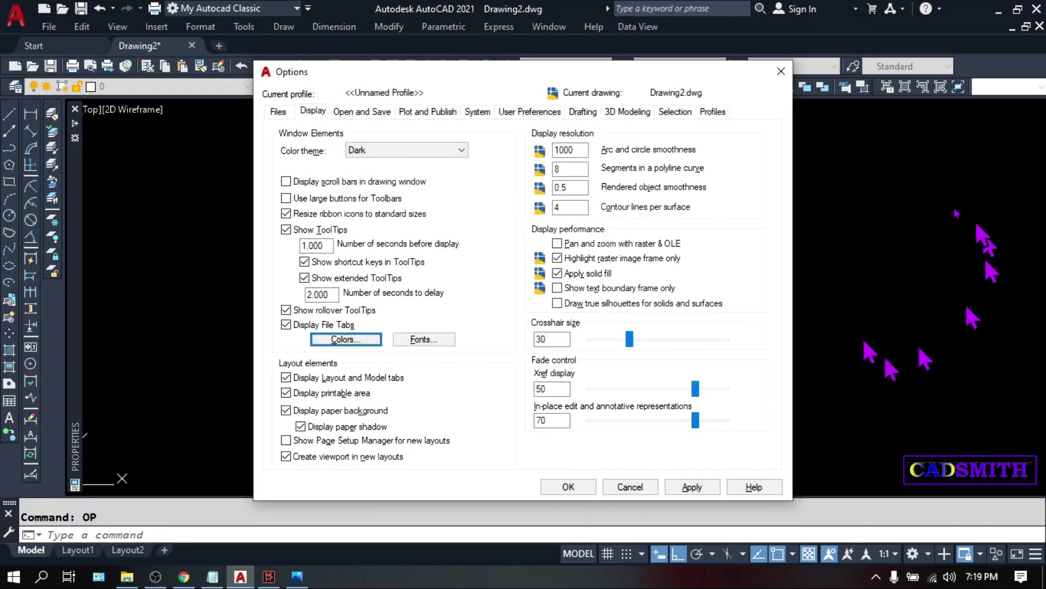
Make the command line history background green
click(346, 339)
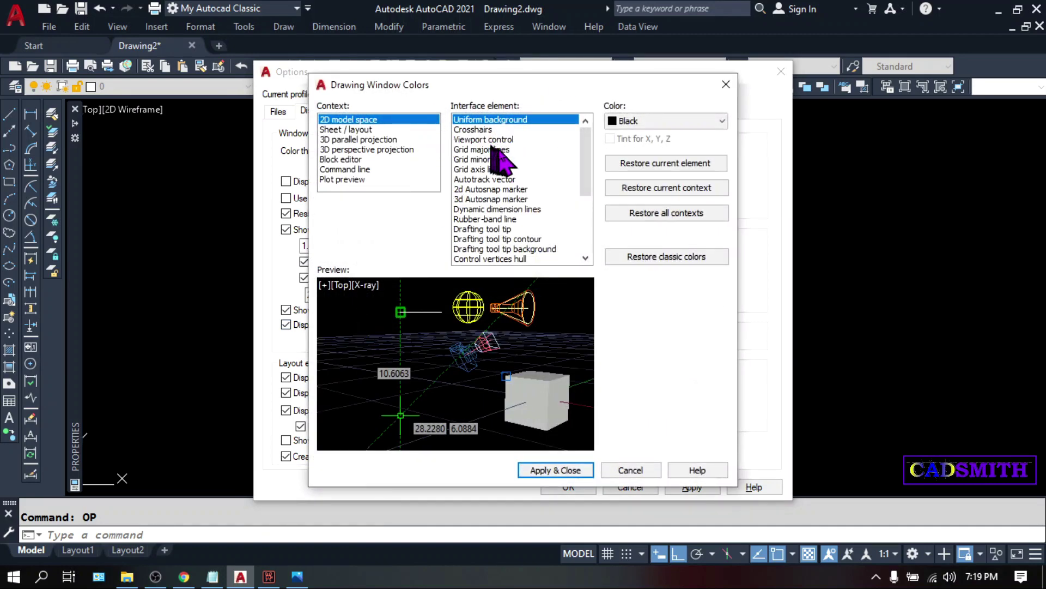
click(349, 170)
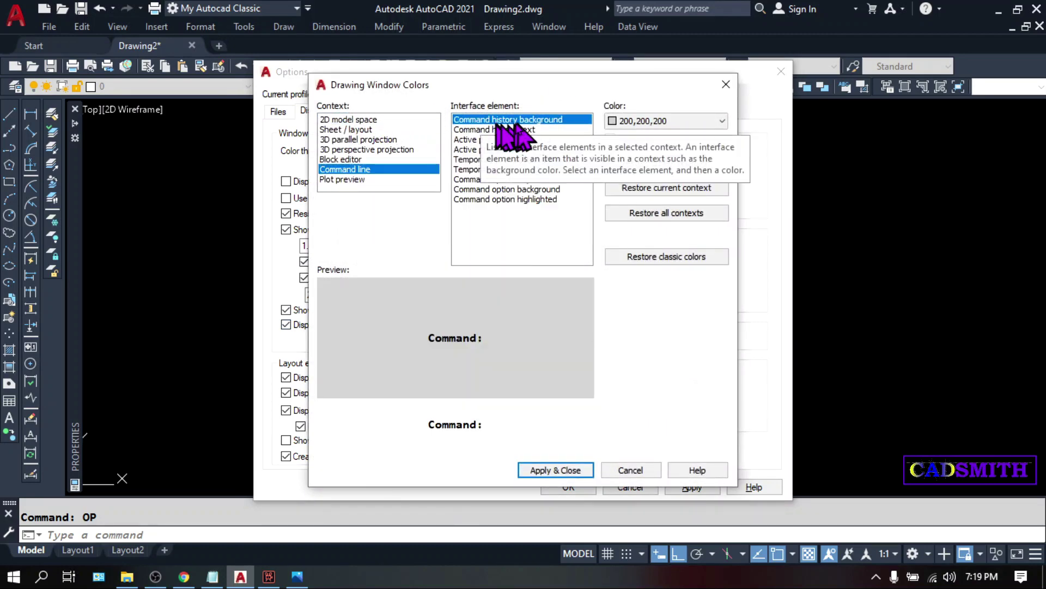
click(654, 121)
click(645, 167)
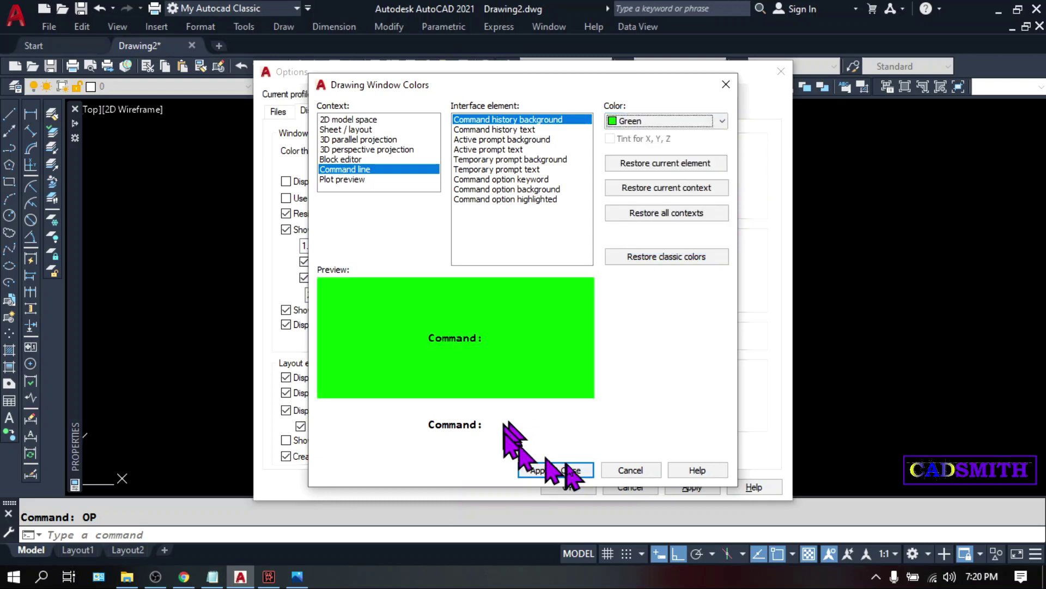
click(556, 470)
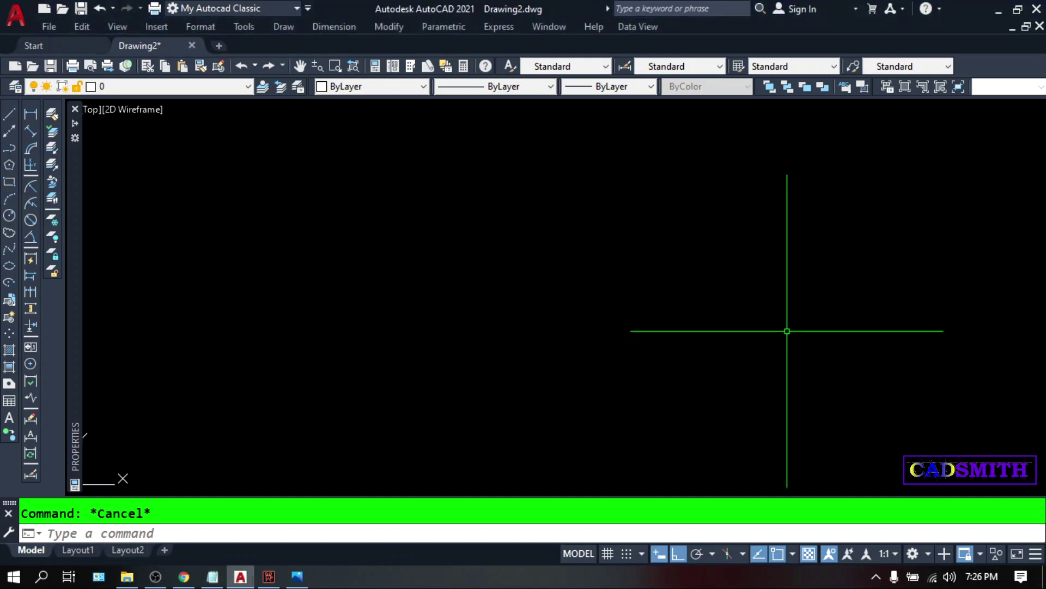
Start the ERASE command and cancel it
text(E)
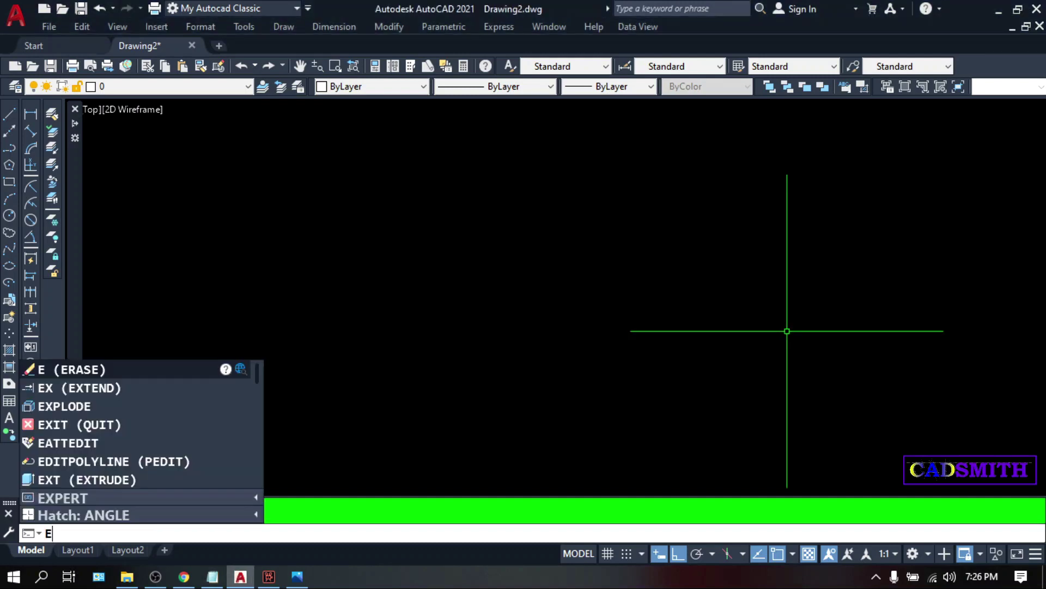
key(Return)
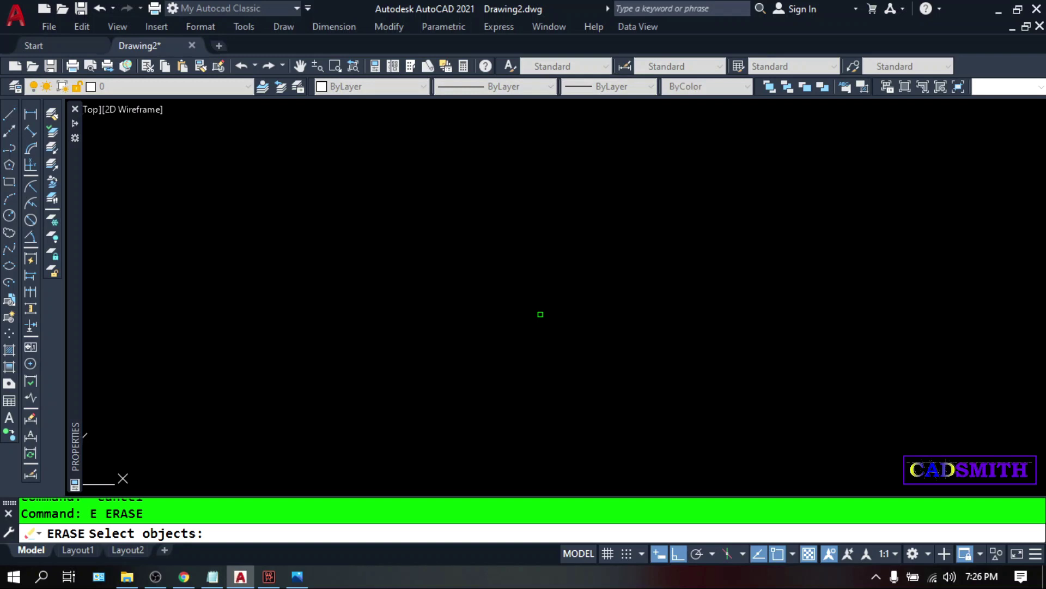
key(Escape)
Enlarge the selection pickbox size on the Options Selection tab
text(OP)
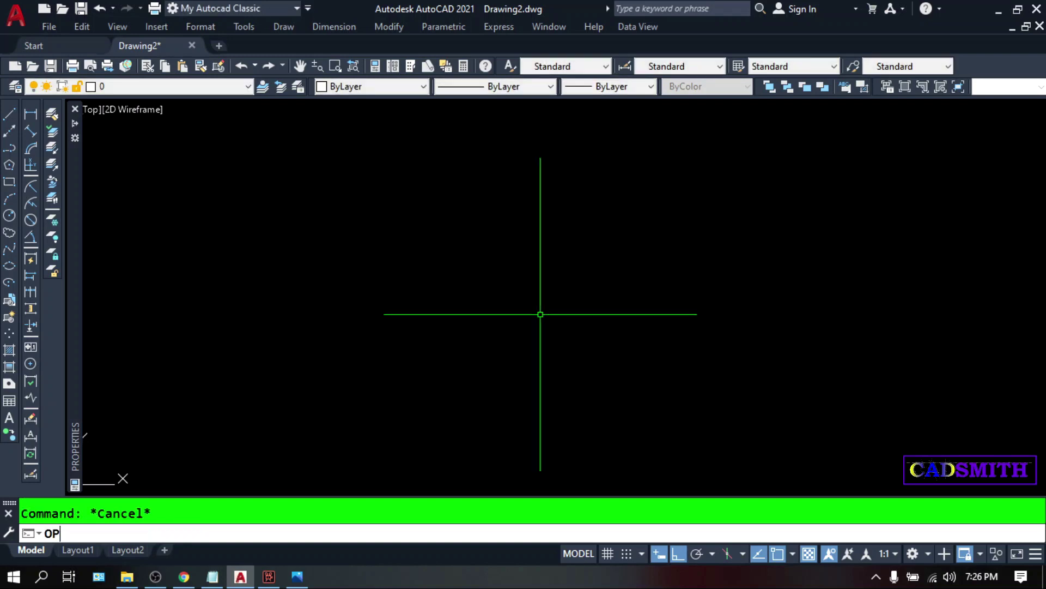
key(Return)
click(676, 112)
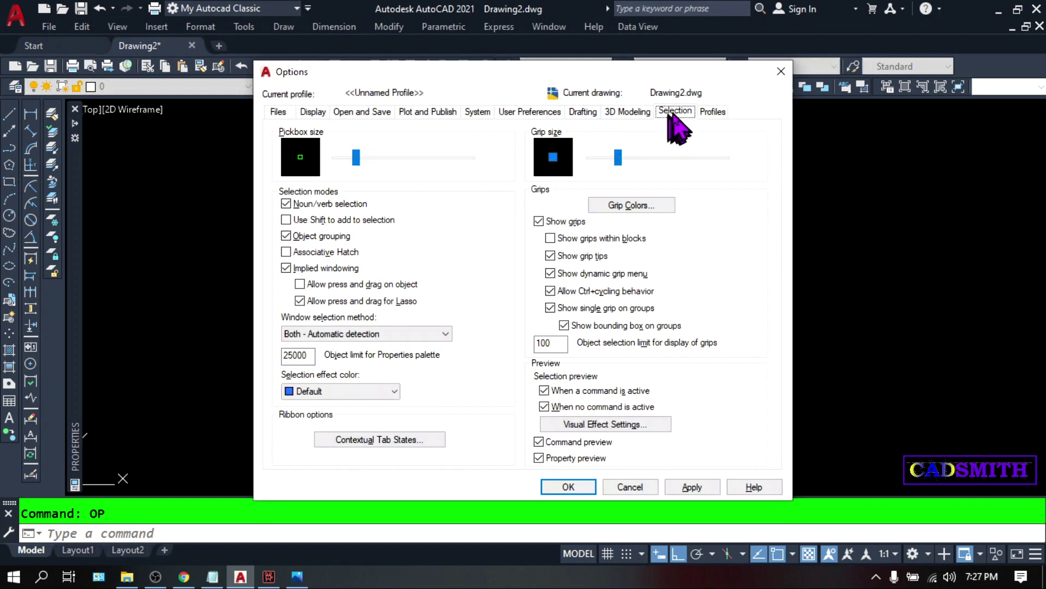
drag(358, 159, 381, 167)
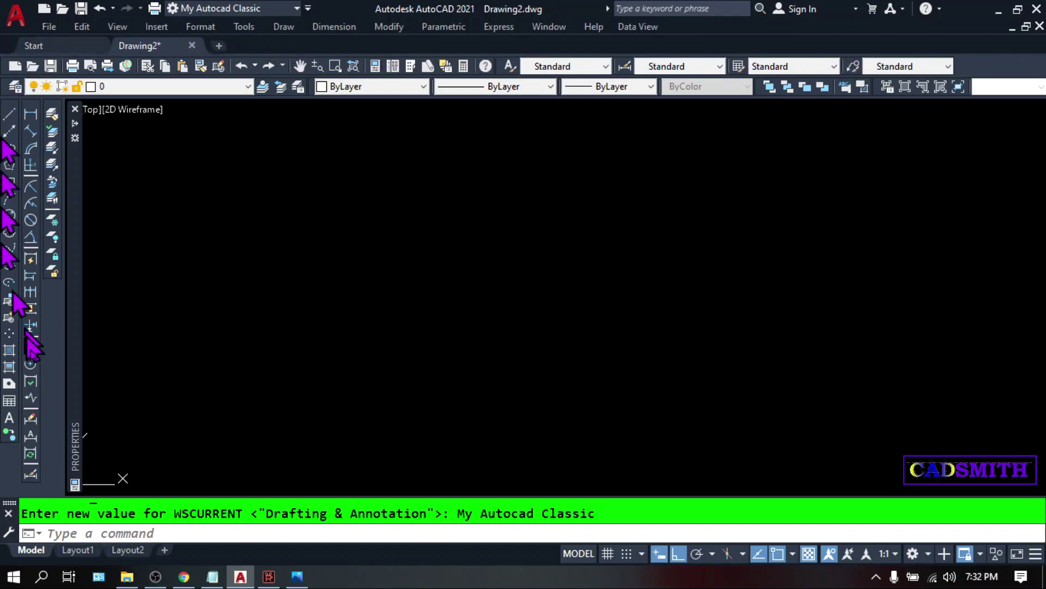
Switch to the Drafting & Annotation workspace, then back to My Autocad Classic
click(281, 26)
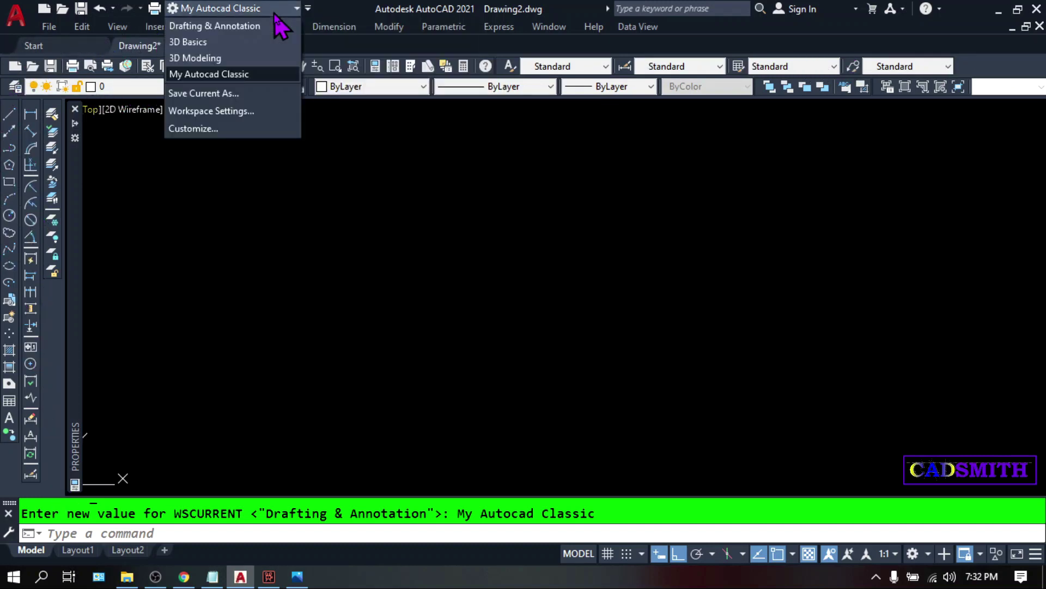
click(207, 25)
click(350, 9)
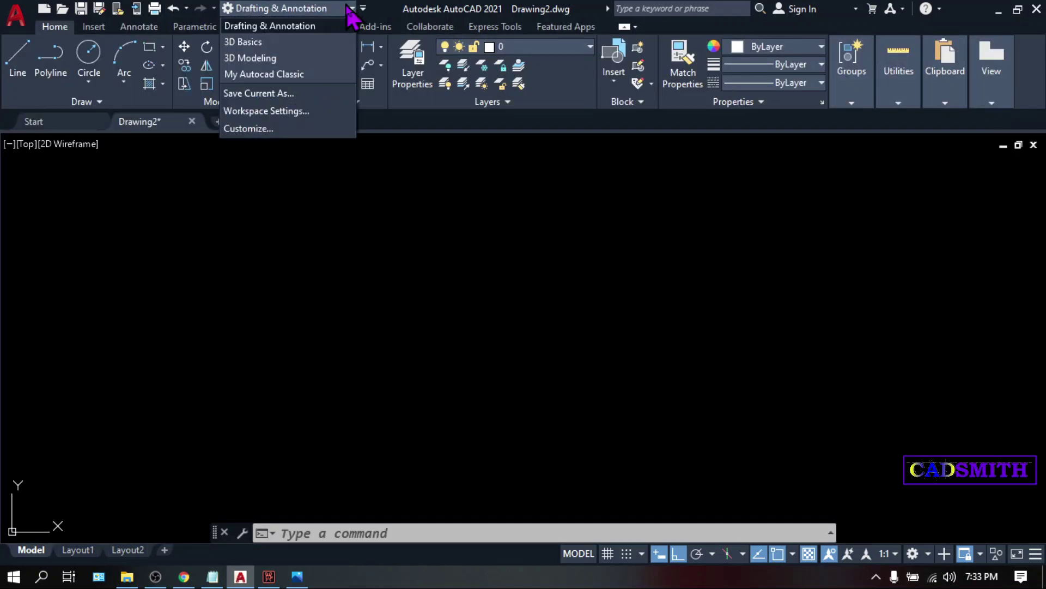
click(267, 75)
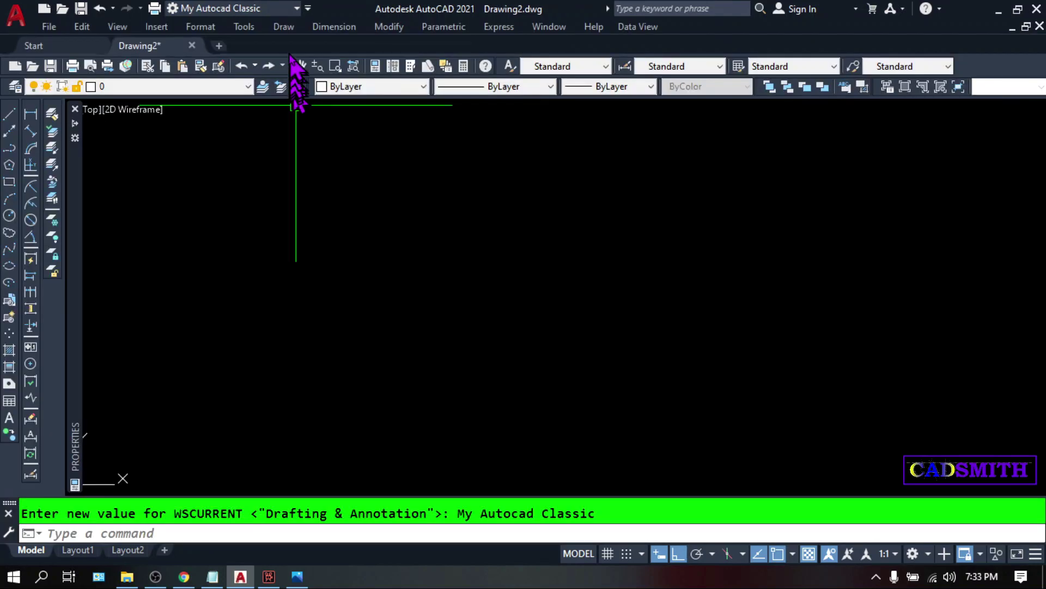
click(297, 8)
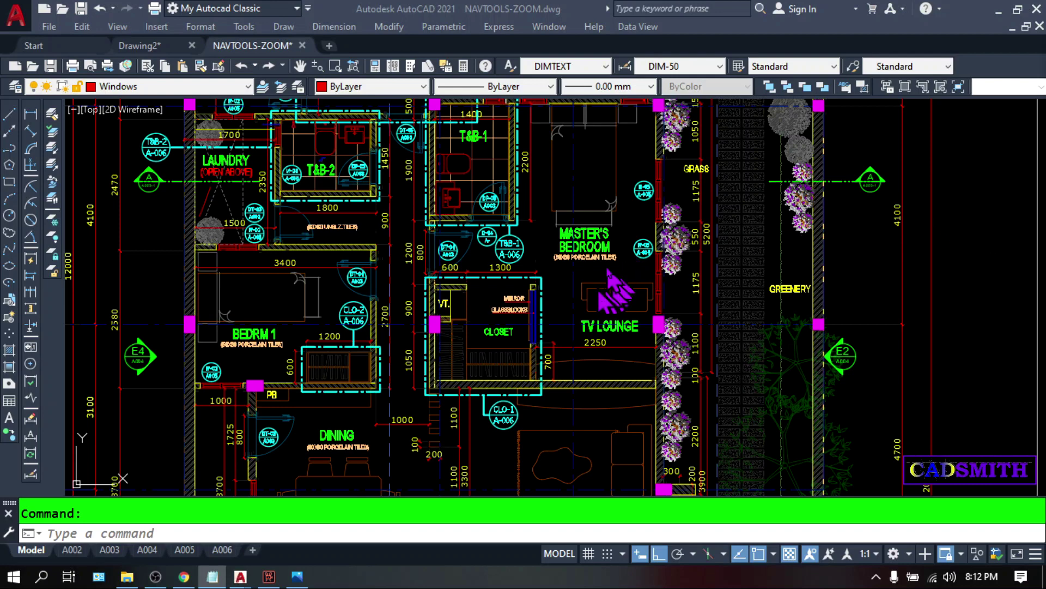
Select the 2200 dimension and turn off the Dim layer to hide the dimensions
scroll(1021, 420, down, 3)
scroll(984, 336, up, 3)
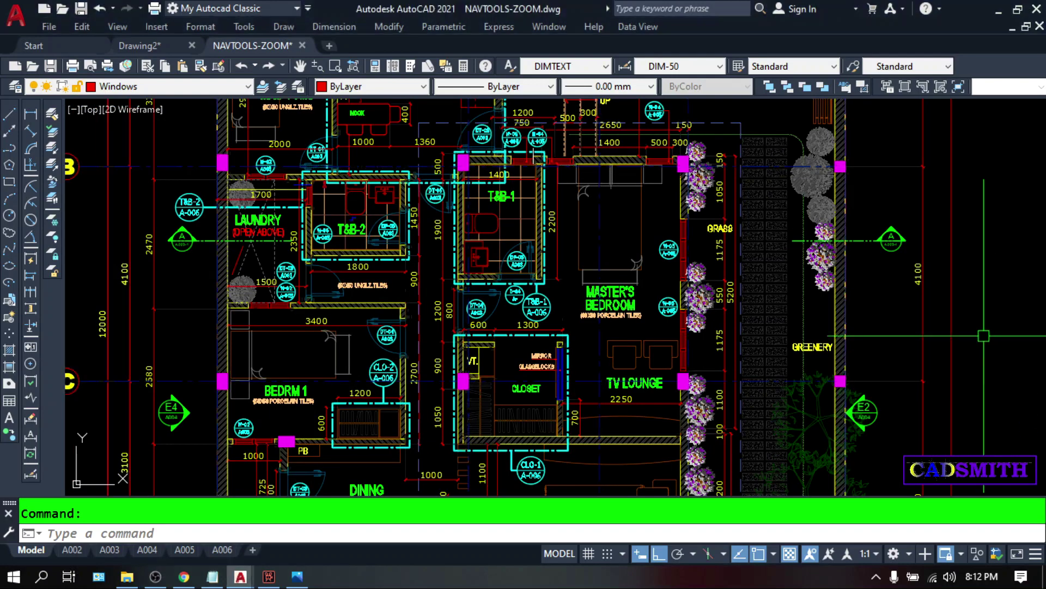
scroll(984, 335, down, 2)
scroll(984, 335, up, 2)
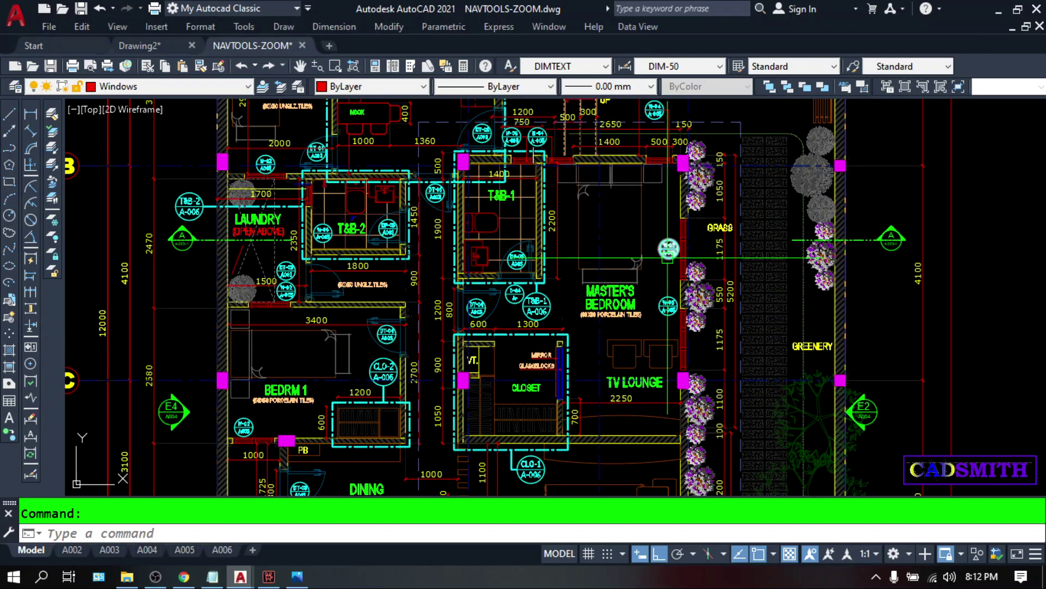
click(593, 255)
click(548, 255)
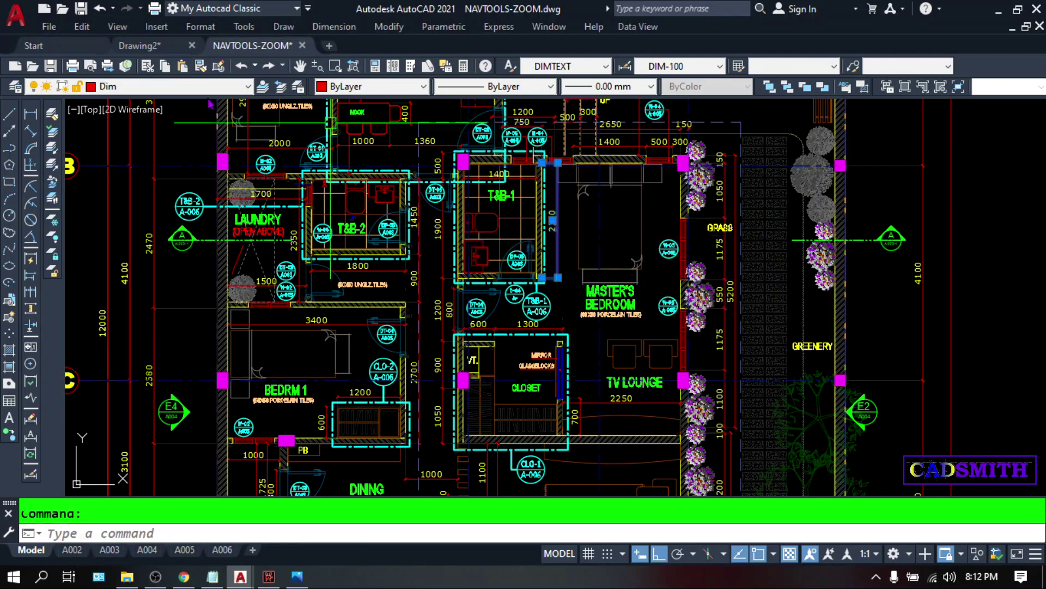
click(131, 88)
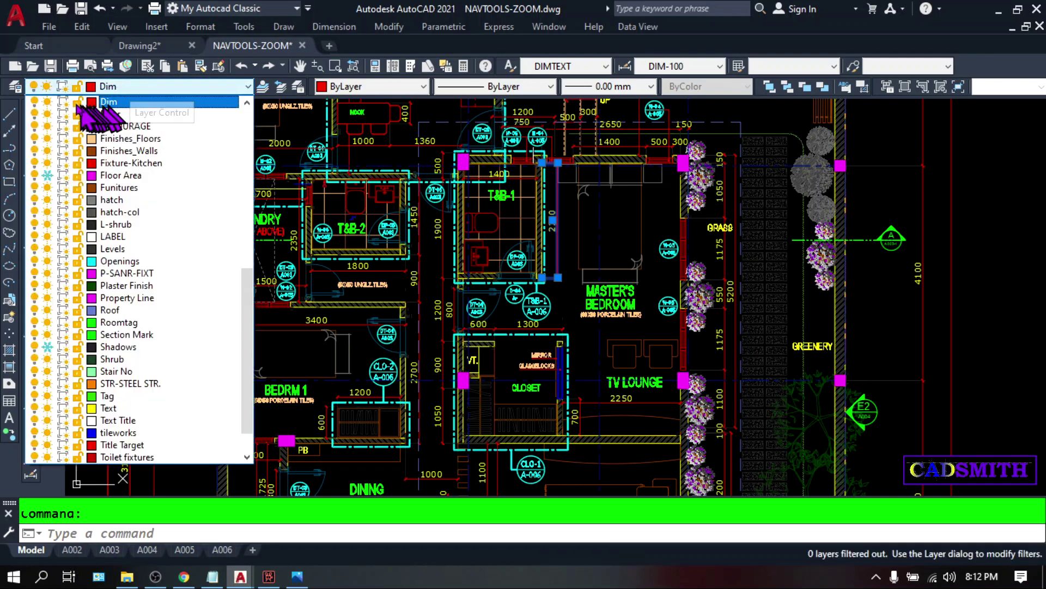
click(34, 102)
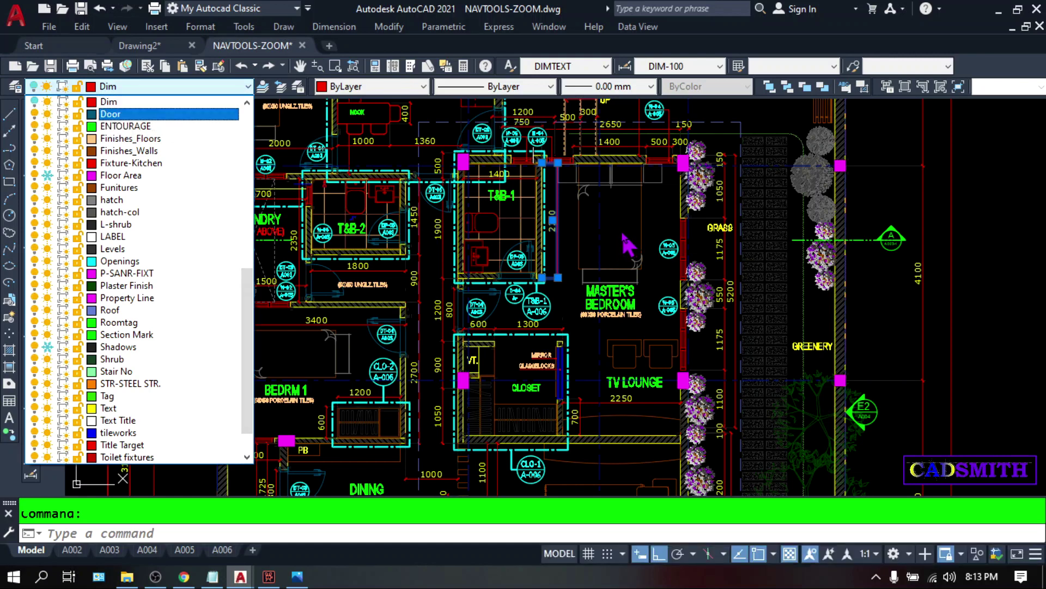
click(626, 245)
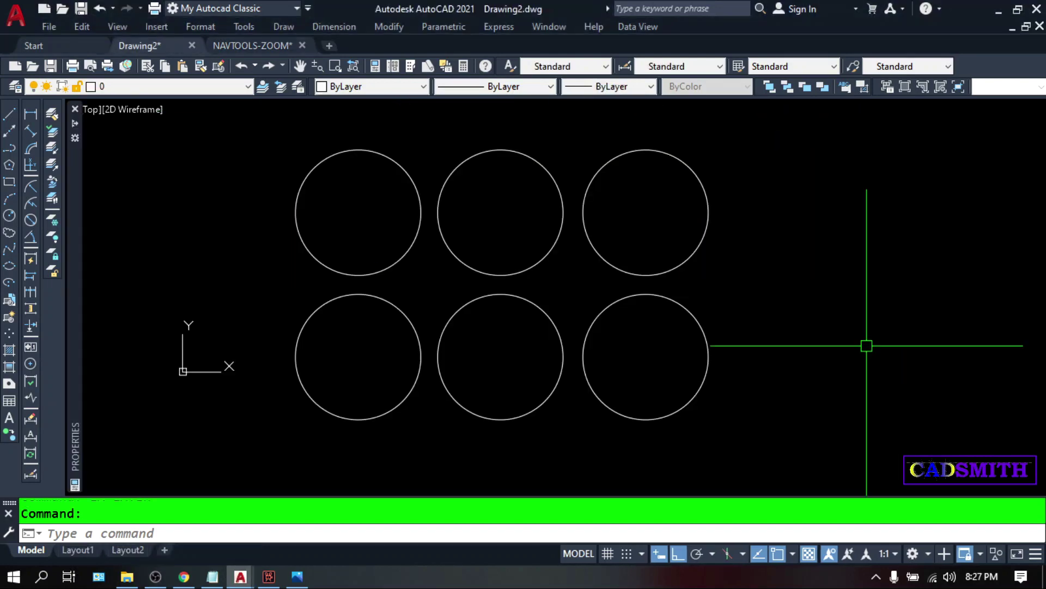
Create a new layer named Wall with colour yellow
text(LA)
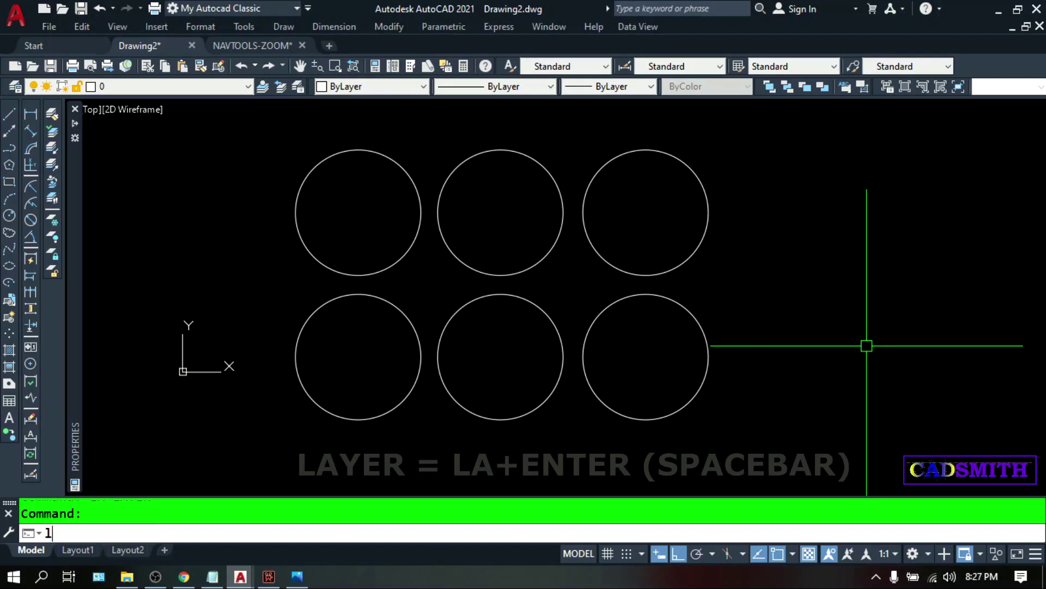
key(Return)
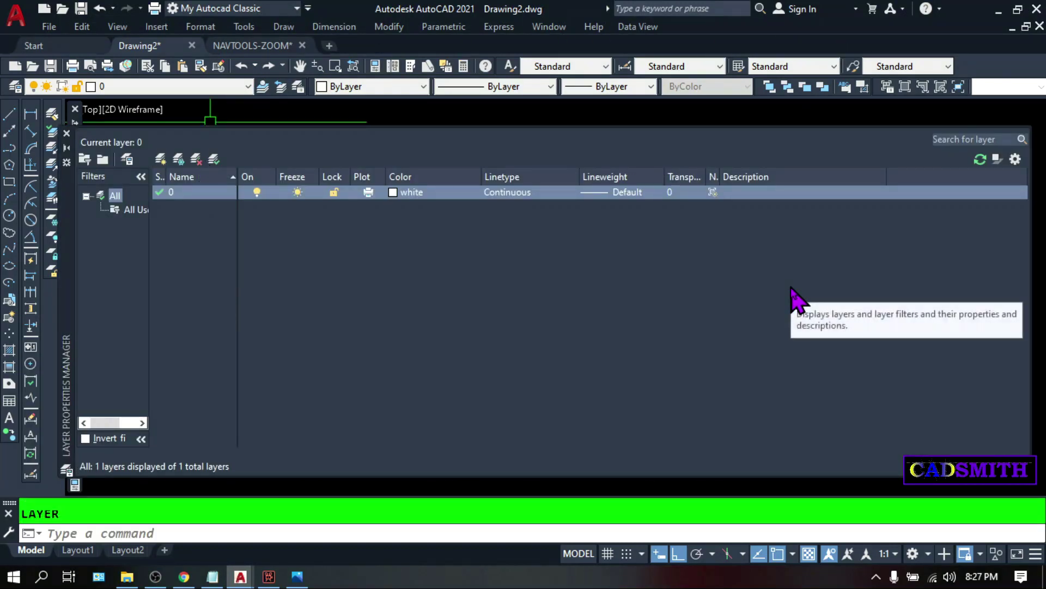
click(188, 195)
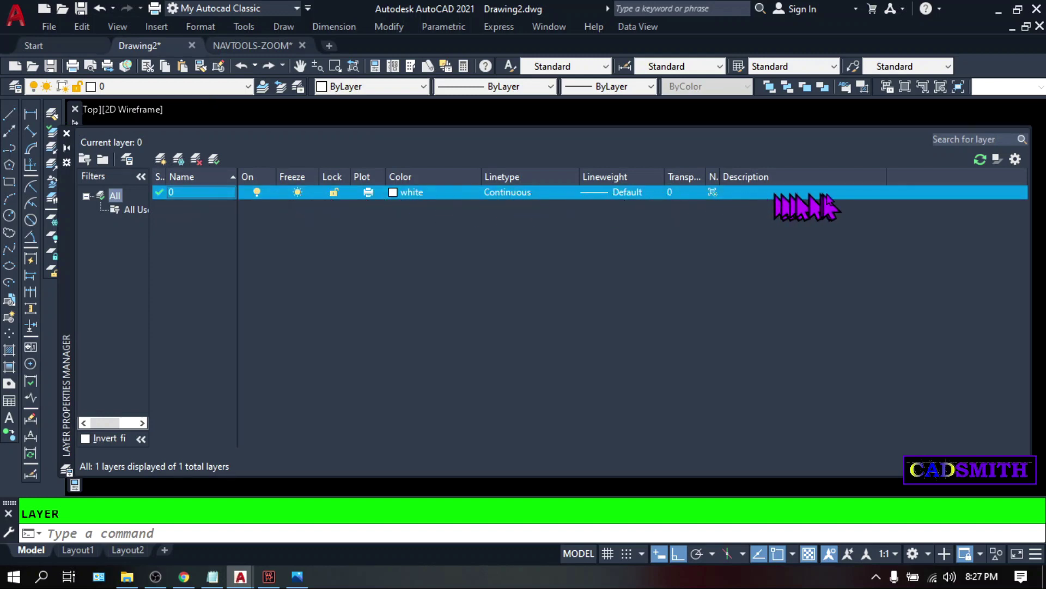
right_click(188, 197)
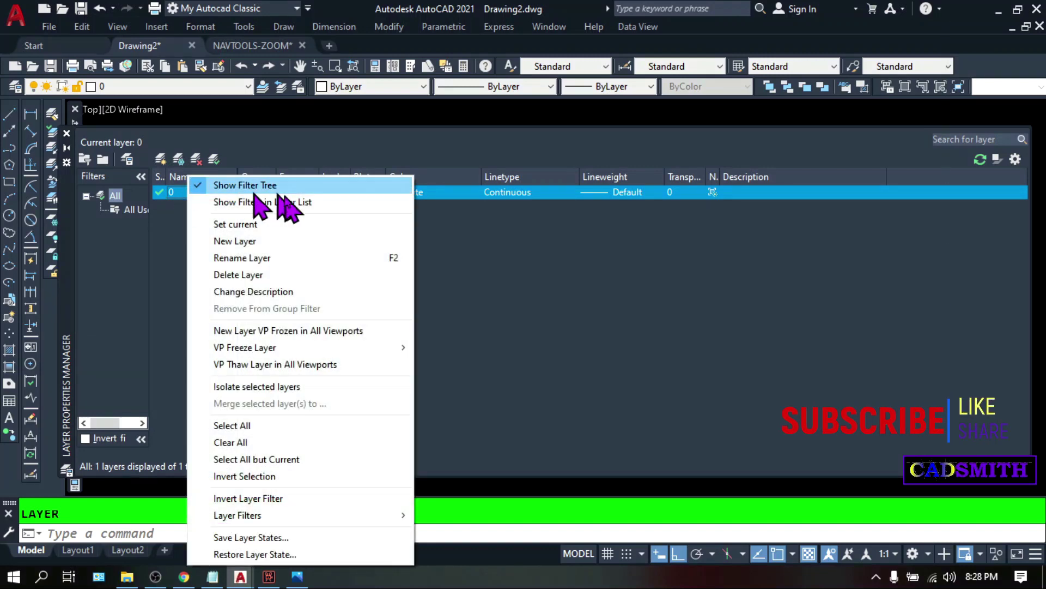
click(234, 241)
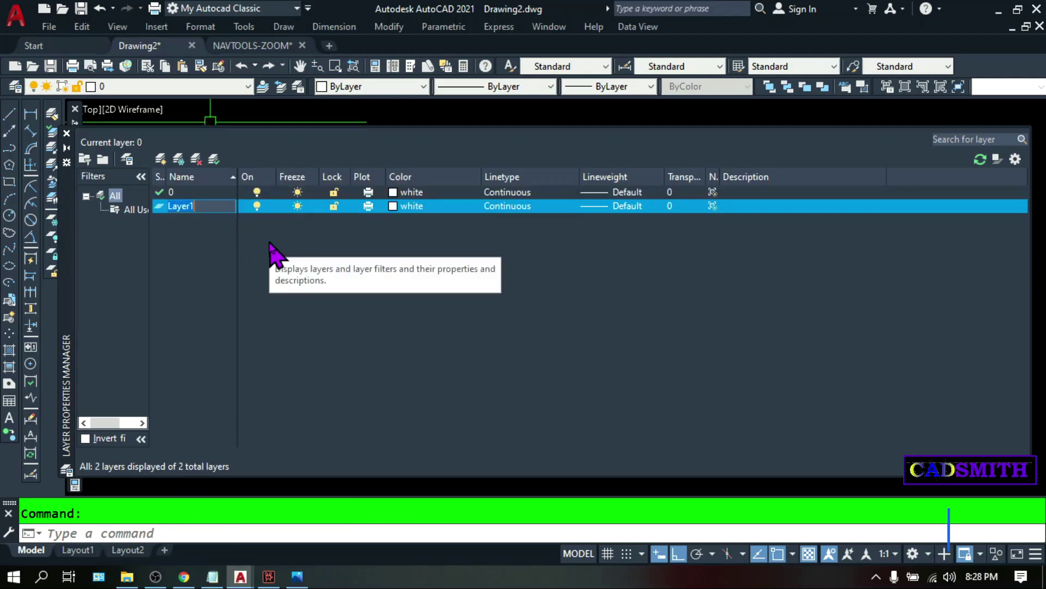
text(Wall)
key(Return)
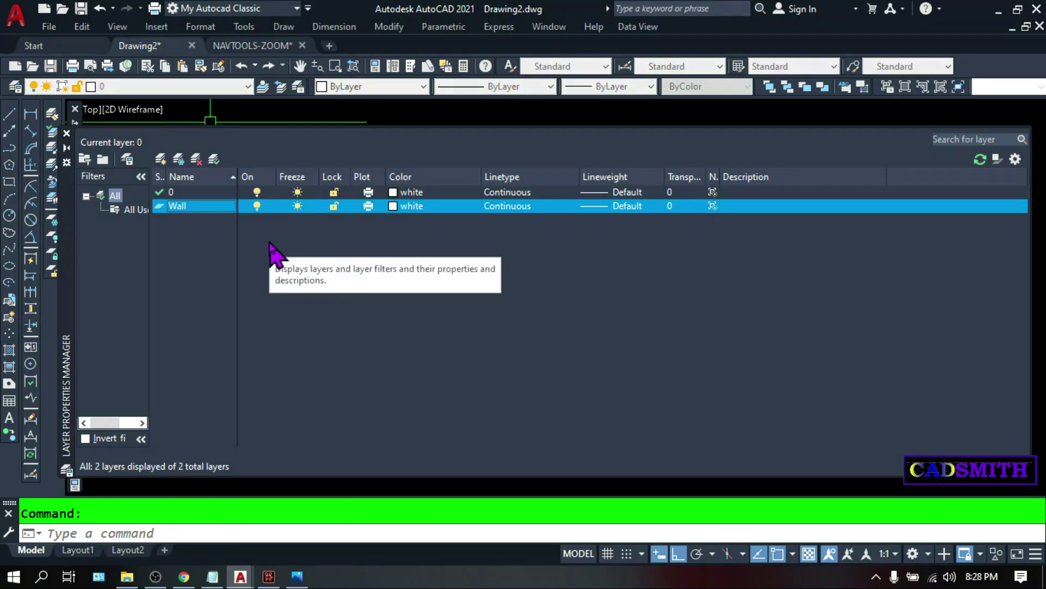
click(394, 207)
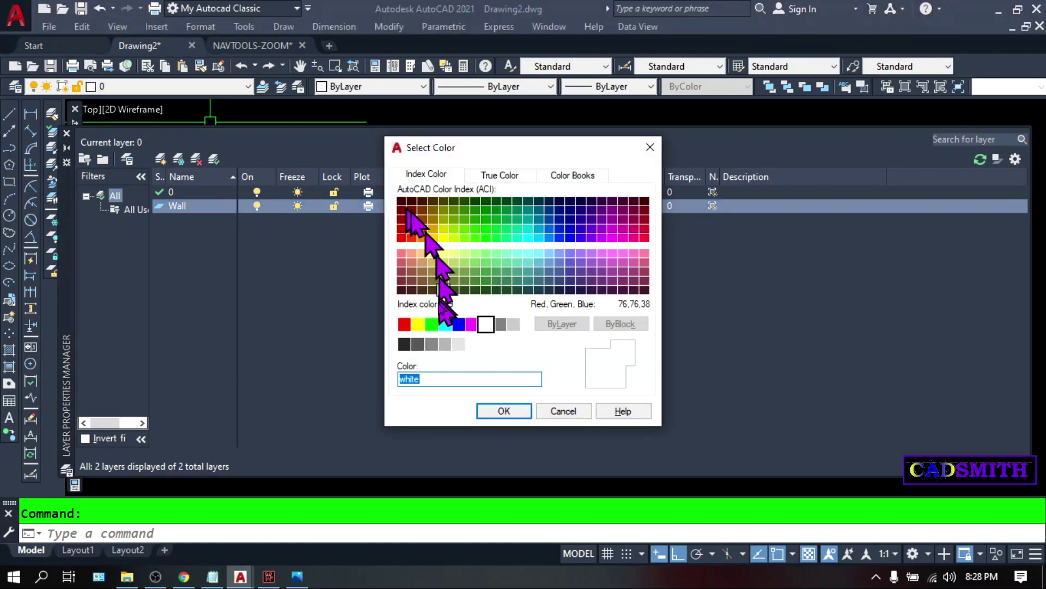
double_click(415, 324)
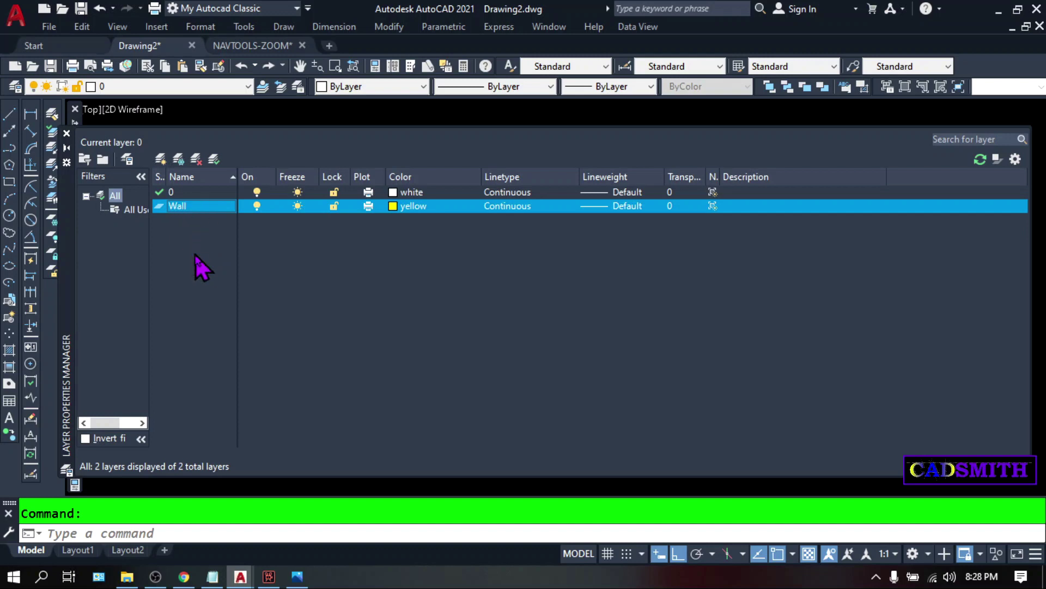
Add a second layer named Floor with colour blue
key(alt+n)
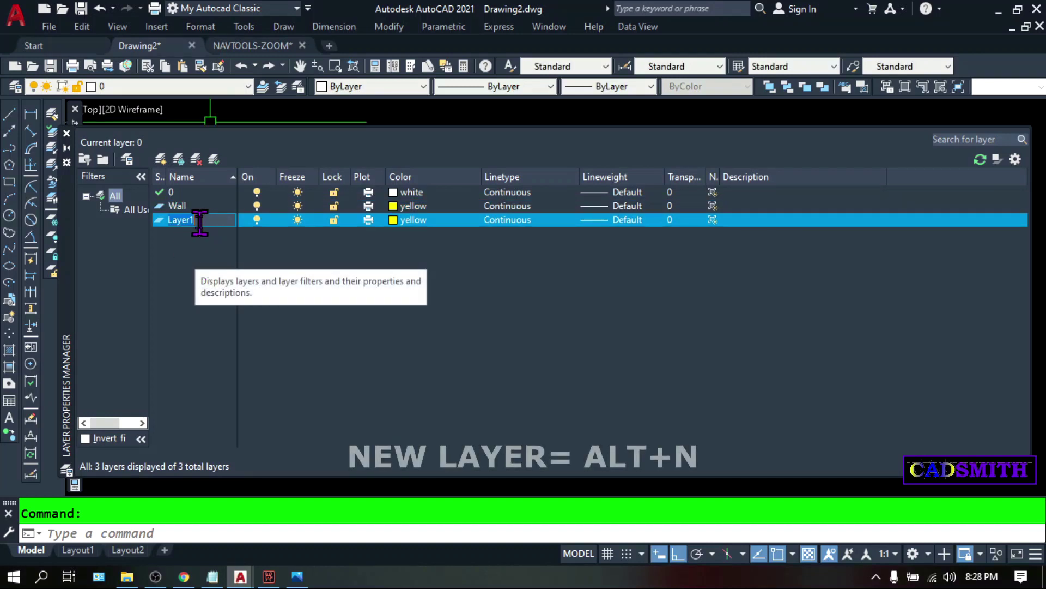
text(Floor)
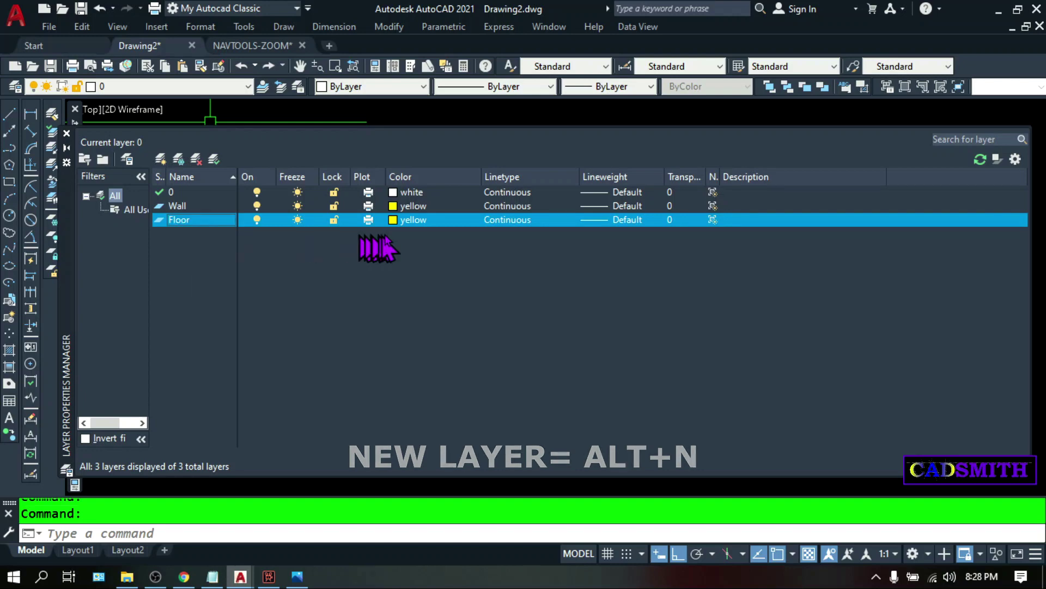
click(406, 219)
double_click(458, 327)
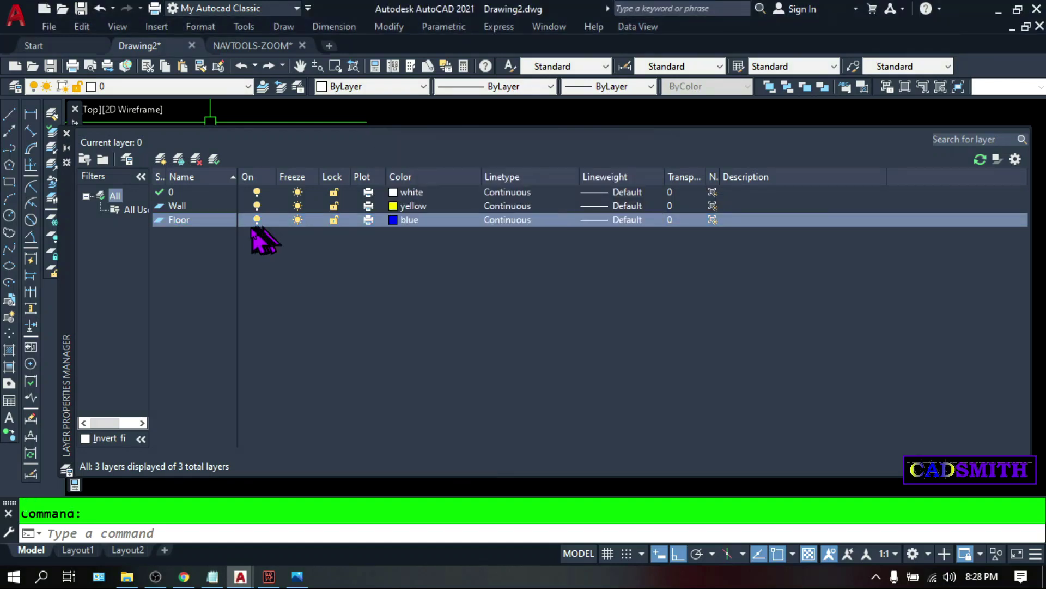
Assign the top-left of the six circles to the Wall layer, turning it yellow
scroll(234, 110, up, 2)
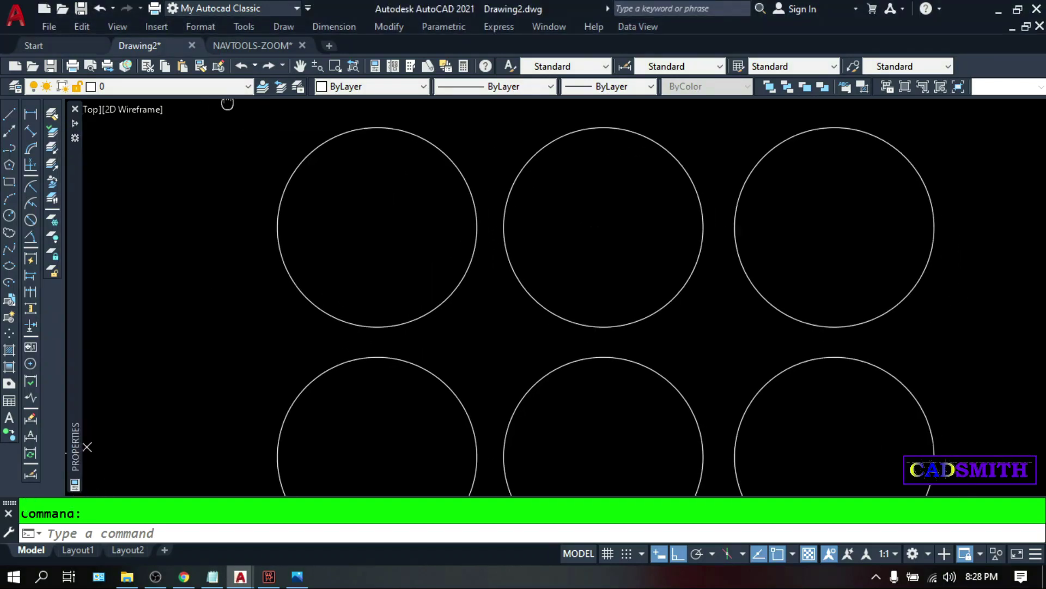
scroll(256, 131, down, 2)
click(310, 177)
click(243, 122)
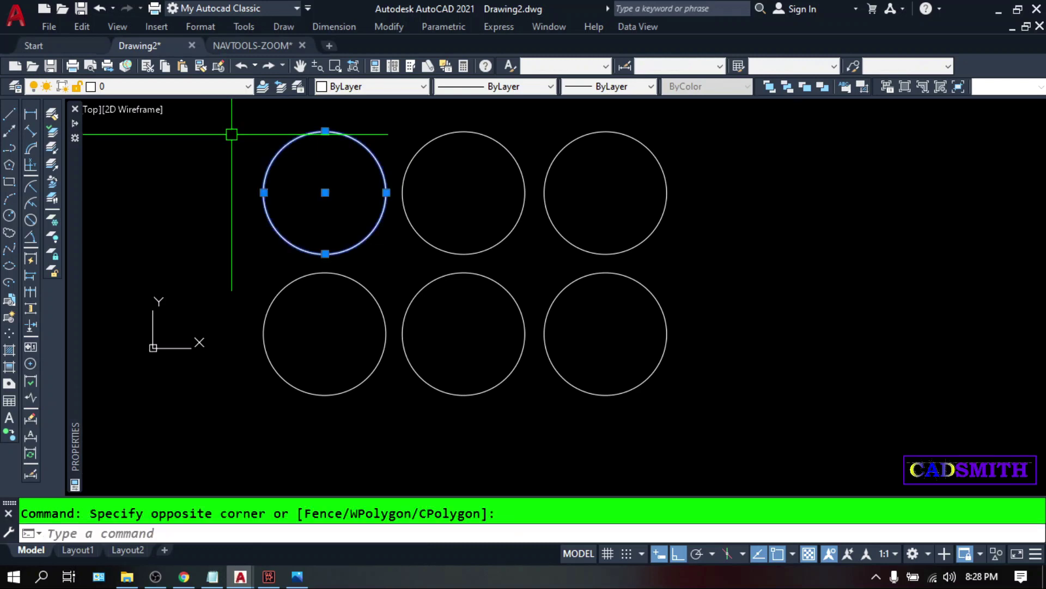
click(167, 89)
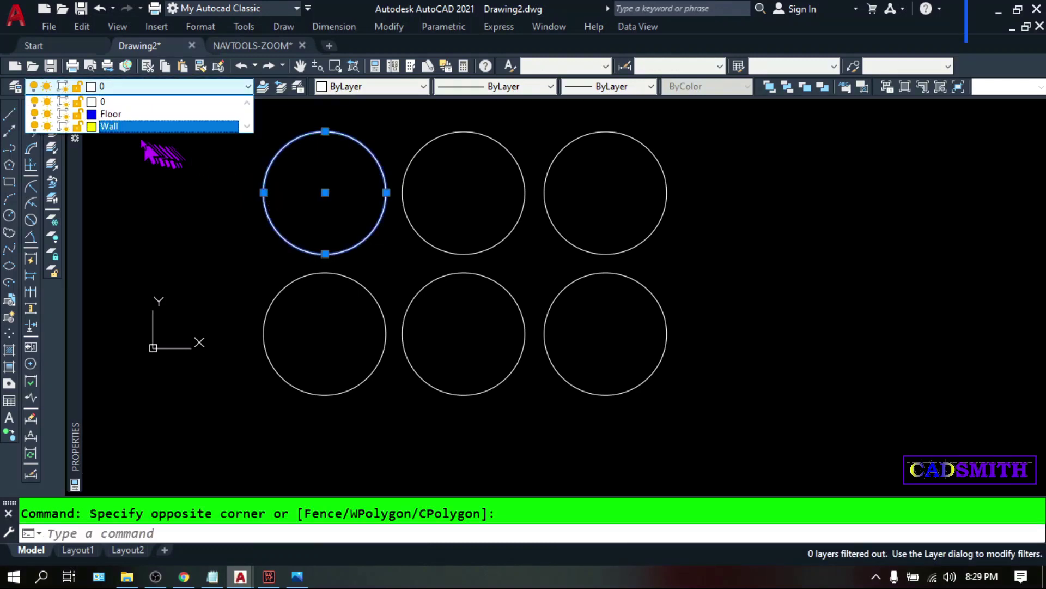
click(115, 129)
key(Escape)
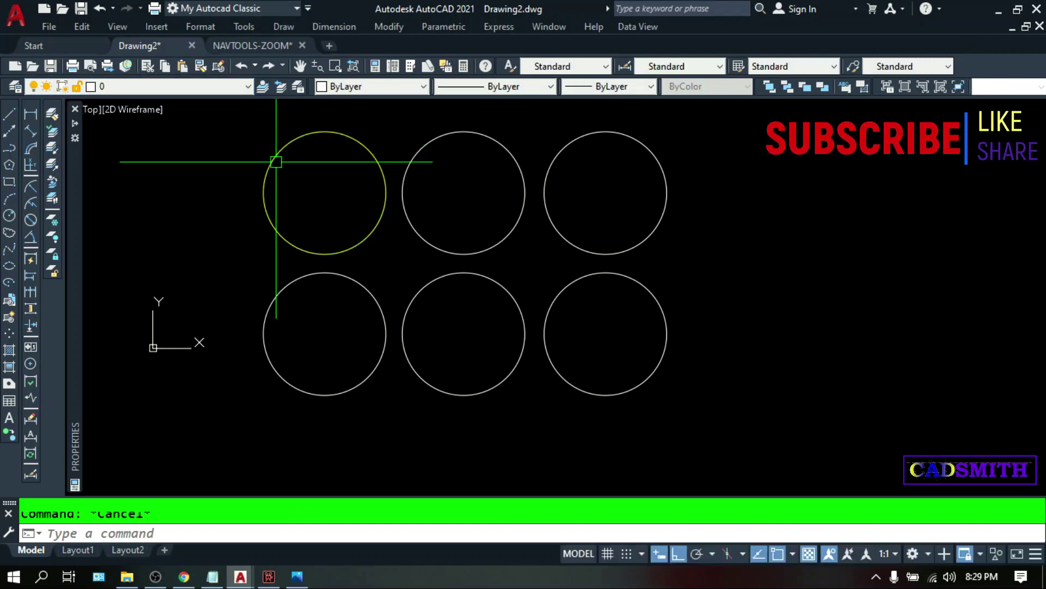